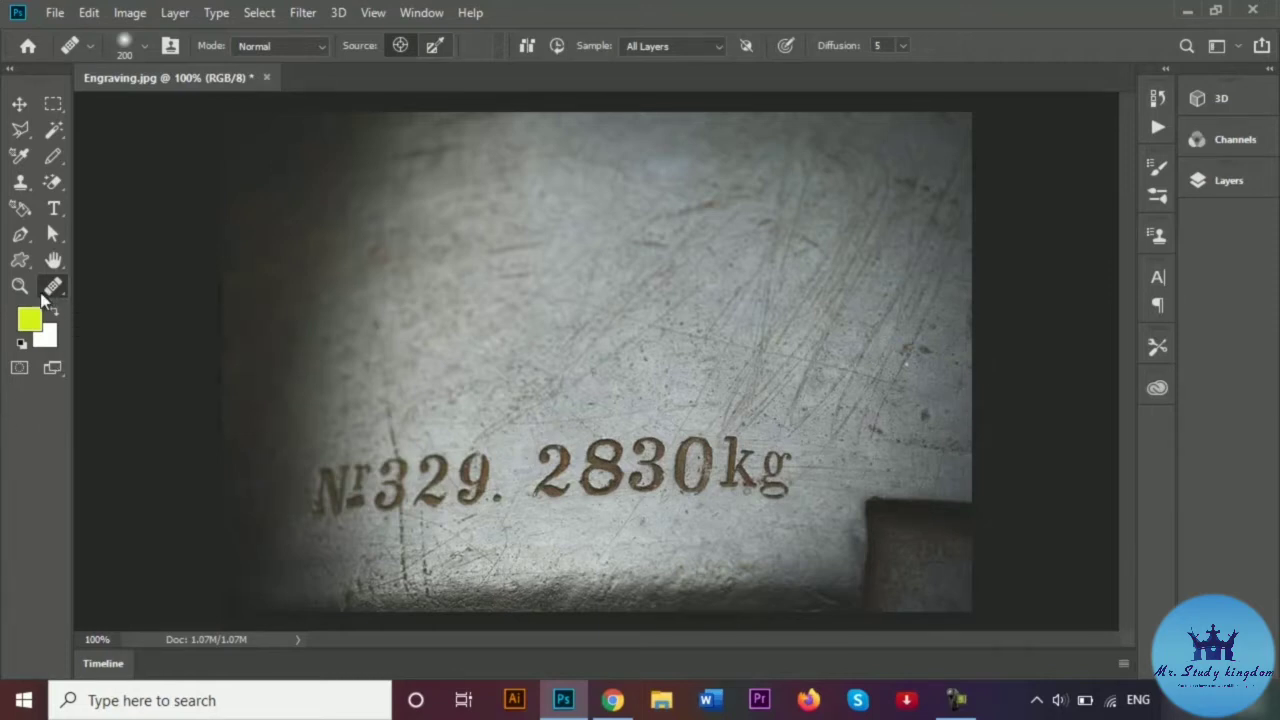
Activate the Healing Brush Tool and set its brush size to 100 px
{"action": "right_click", "coordinate": [51, 294]}
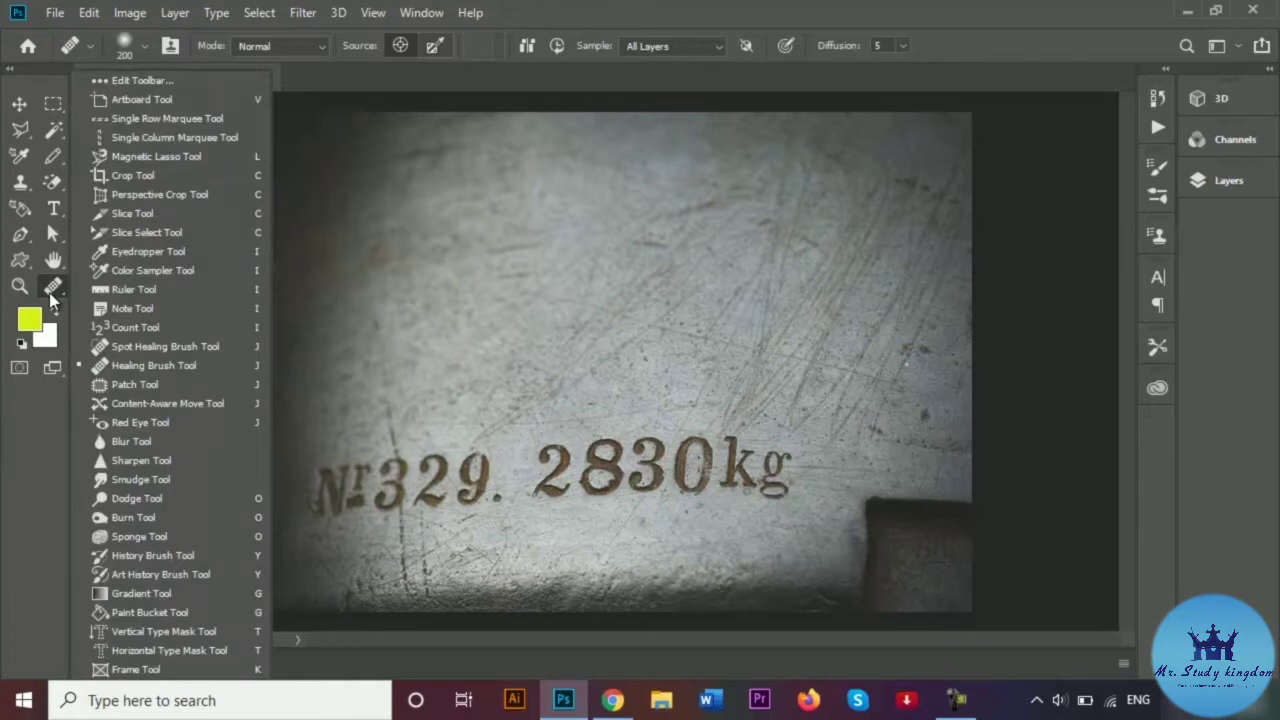
{"action": "left_click", "coordinate": [133, 366]}
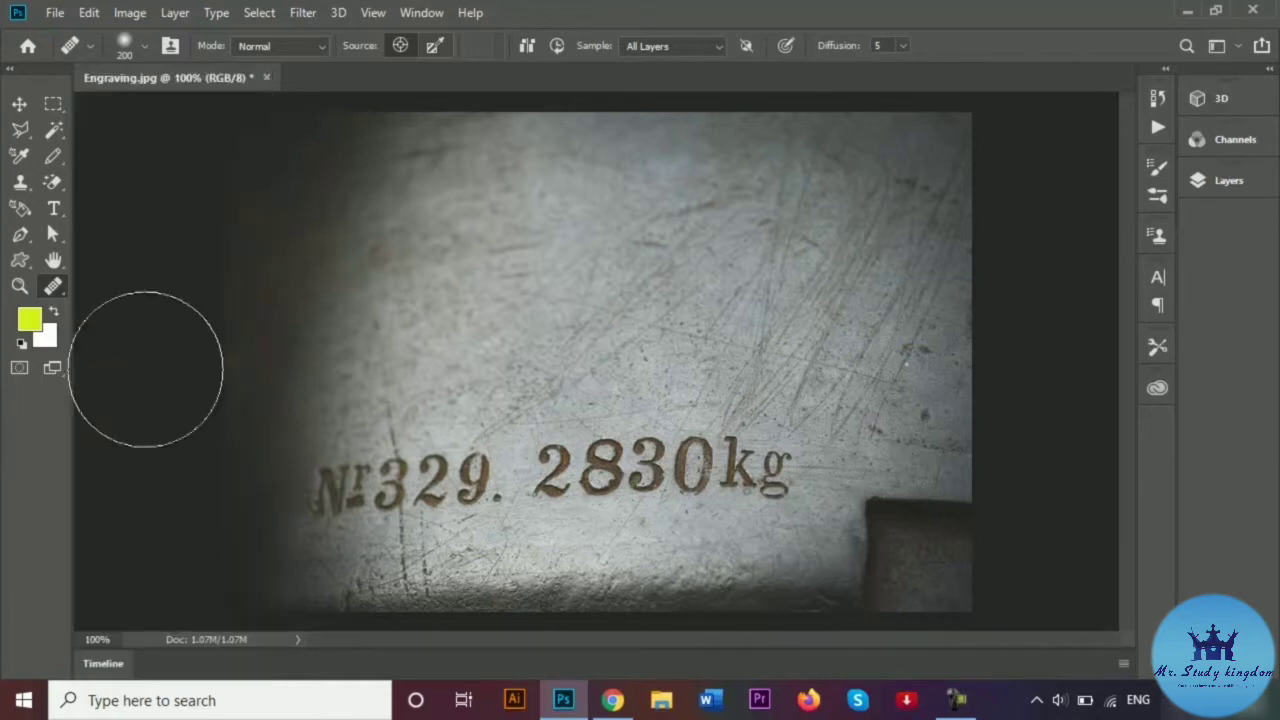
{"action": "left_click", "coordinate": [143, 46]}
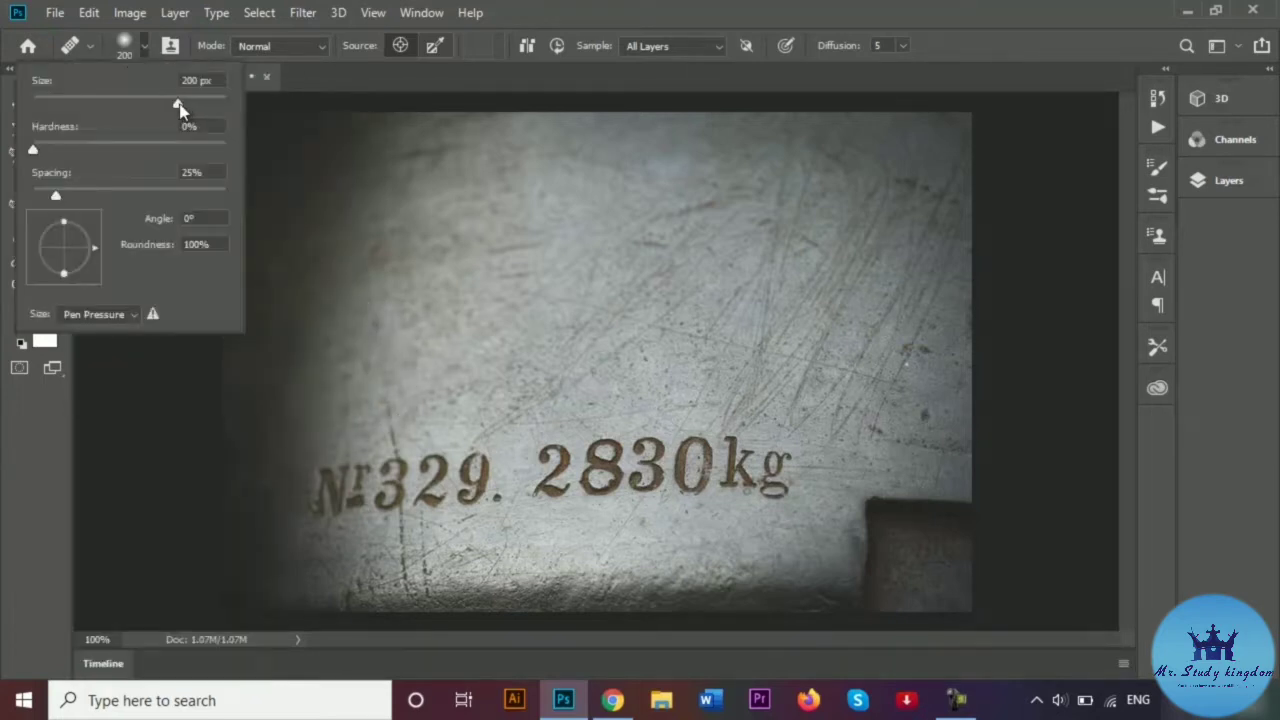
{"action": "left_click_drag", "start_coordinate": [178, 105], "coordinate": [171, 103]}
{"action": "key", "text": "Return"}
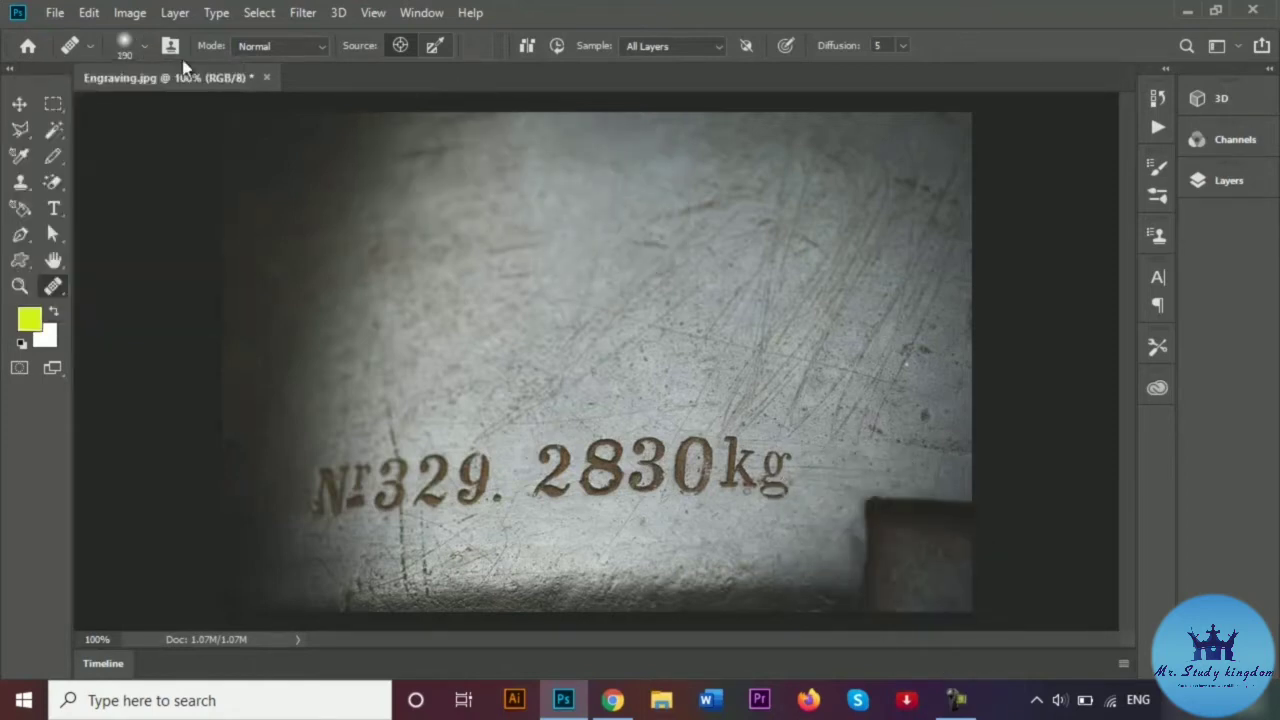
{"action": "left_click", "coordinate": [143, 46]}
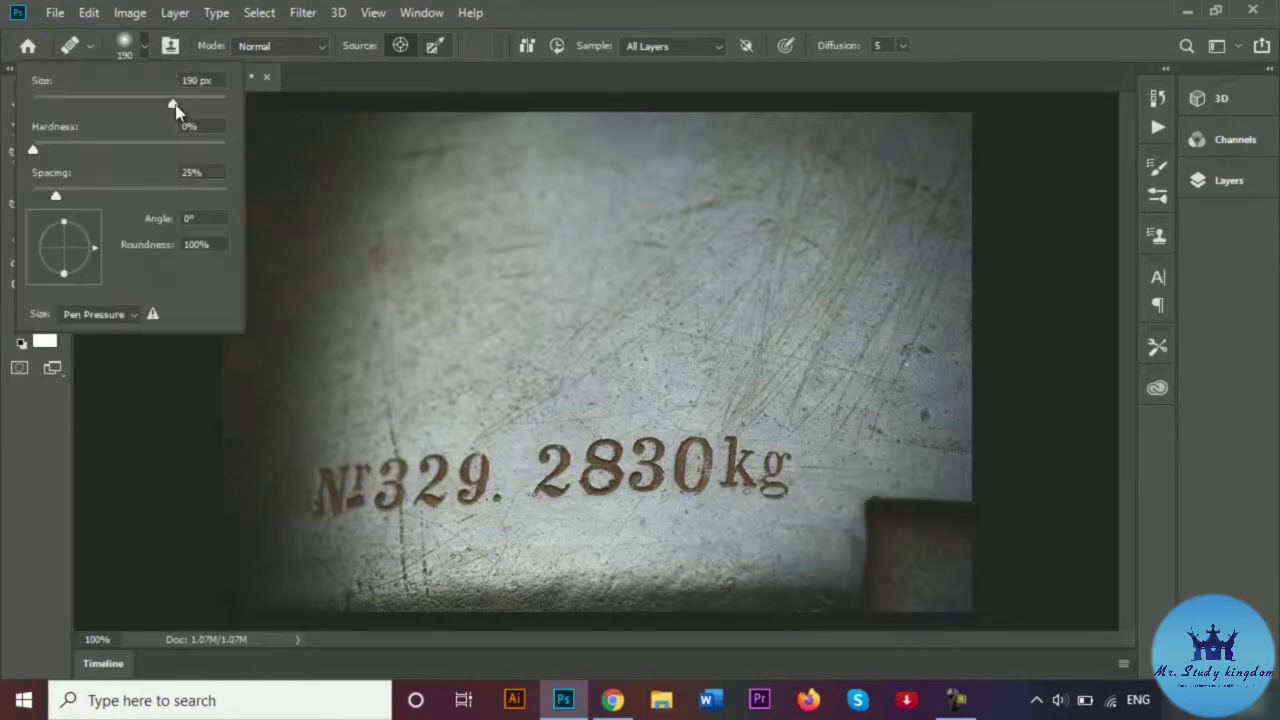
{"action": "left_click_drag", "start_coordinate": [175, 107], "coordinate": [129, 107]}
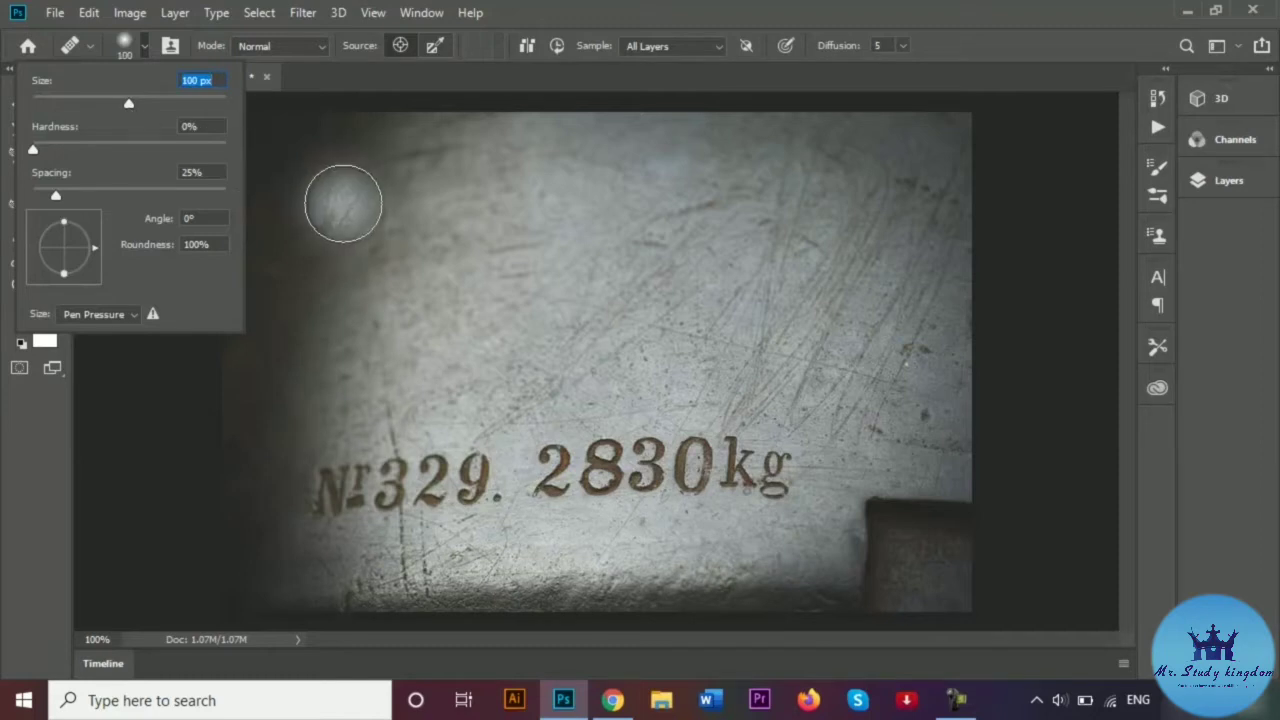
Sample clean metal above the engraving and heal over the digits "28" of "2830kg"
{"action": "left_click", "coordinate": [554, 258]}
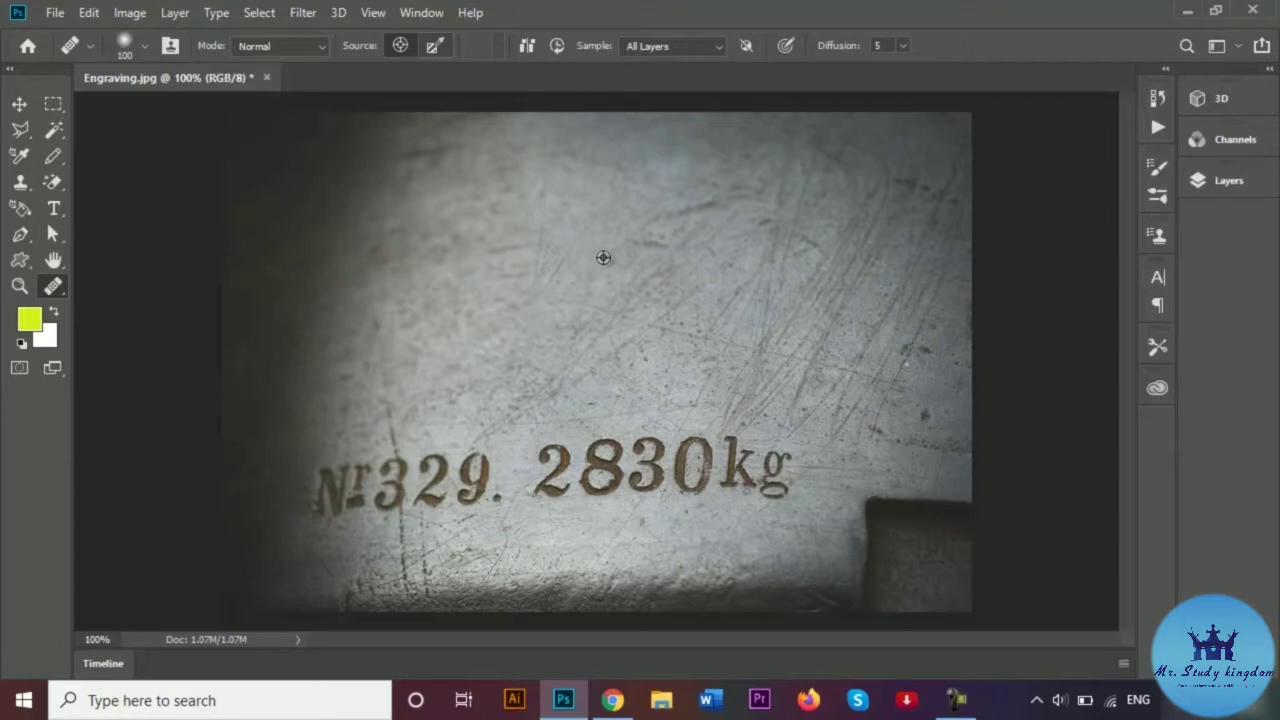
{"action": "left_click", "coordinate": [603, 257], "text": "alt"}
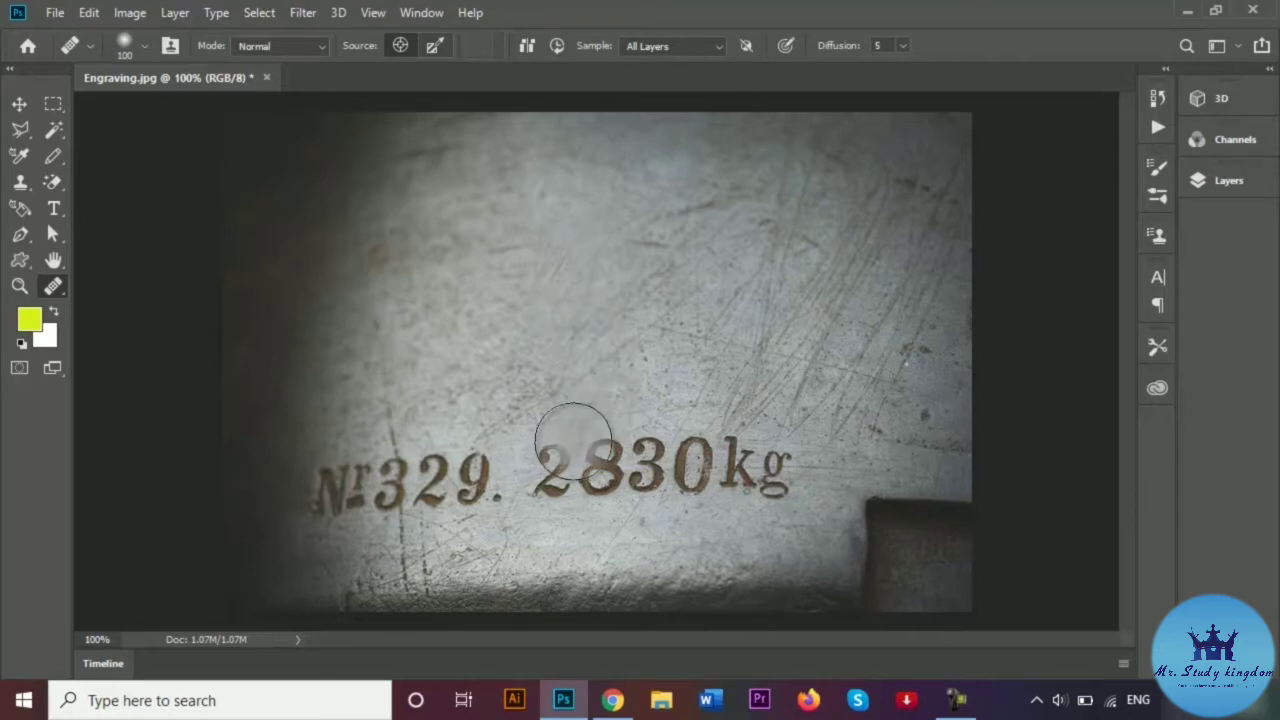
{"action": "mouse_move", "coordinate": [569, 437]}
{"action": "left_mouse_down"}
{"action": "mouse_move", "coordinate": [543, 471]}
{"action": "mouse_move", "coordinate": [583, 476]}
{"action": "mouse_move", "coordinate": [571, 477]}
{"action": "mouse_move", "coordinate": [591, 457]}
{"action": "mouse_move", "coordinate": [553, 463]}
{"action": "mouse_move", "coordinate": [594, 462]}
{"action": "mouse_move", "coordinate": [606, 482]}
{"action": "left_mouse_up"}
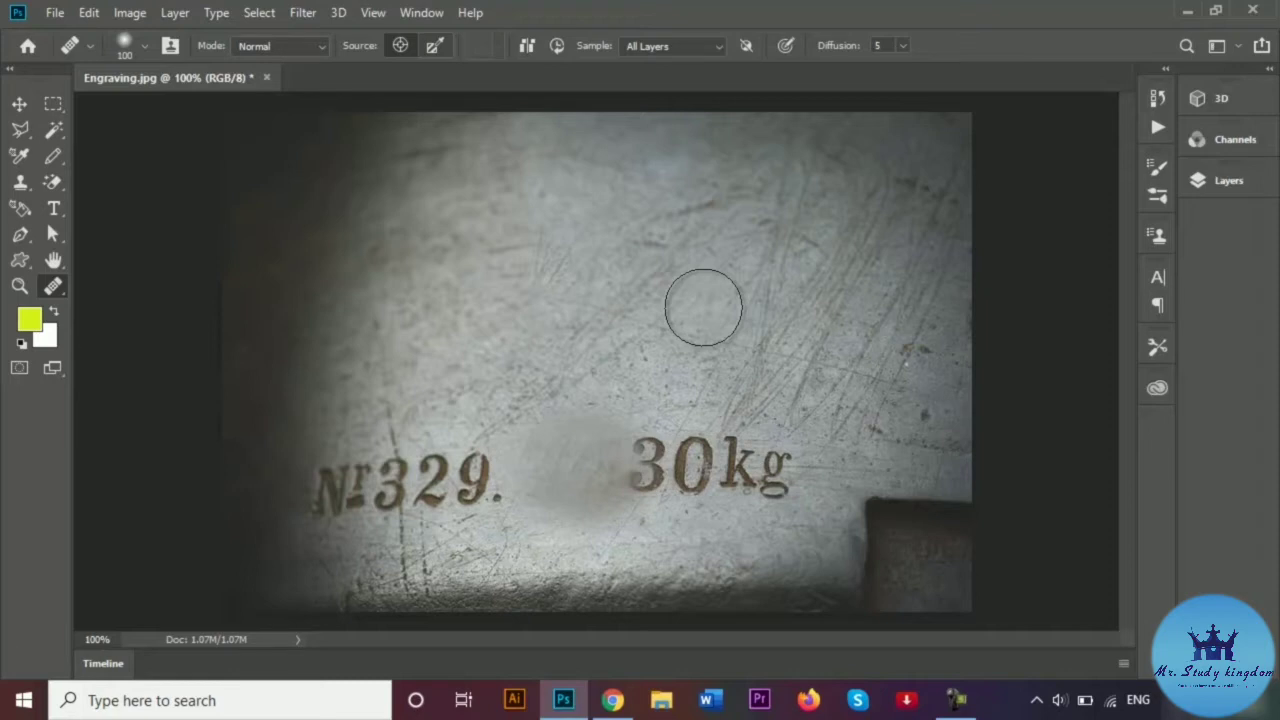
Enlarge the Healing Brush to 250 px
{"action": "left_click", "coordinate": [144, 45]}
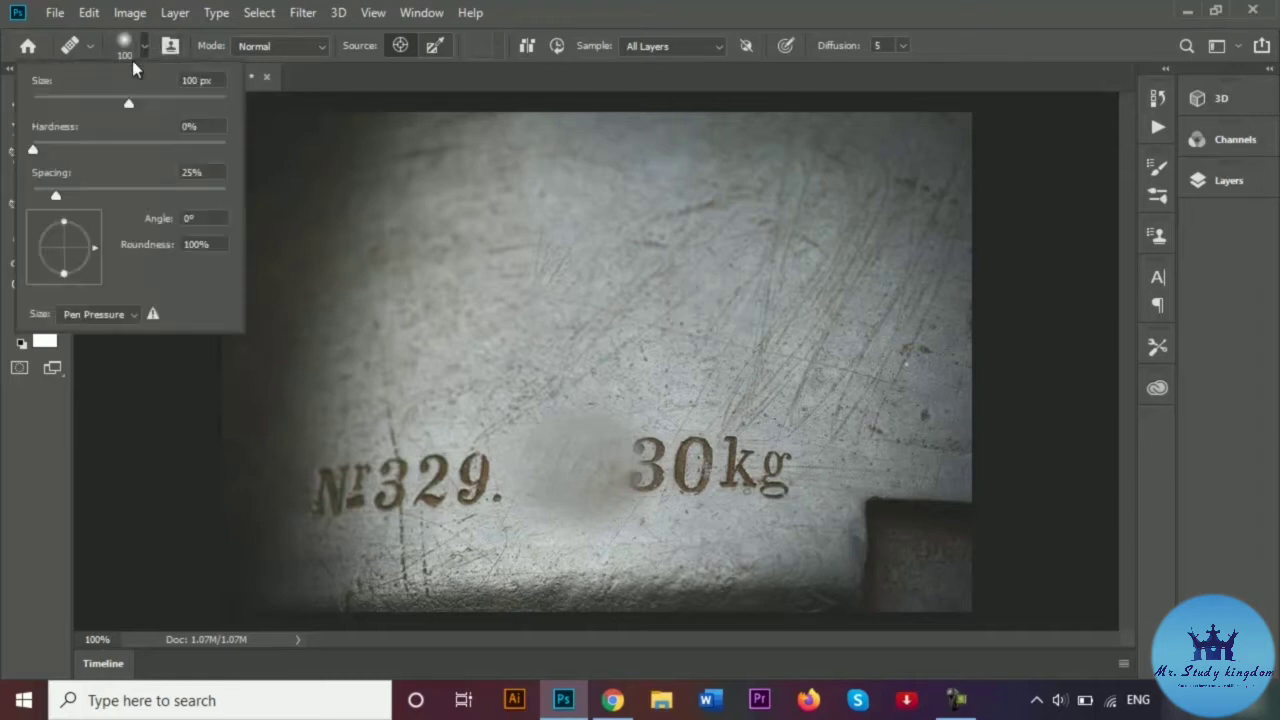
{"action": "left_click", "coordinate": [145, 48]}
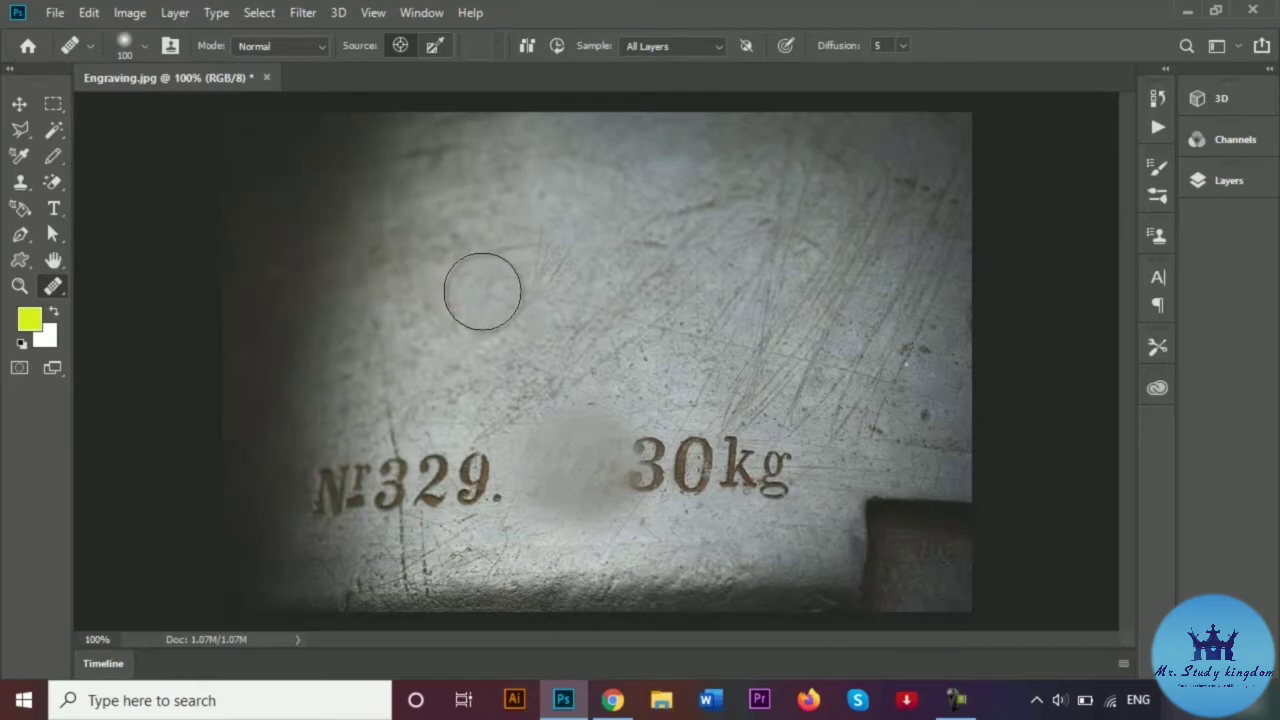
{"action": "key", "text": "bracketright"}
{"action": "key", "text": "bracketright"}
{"action": "key", "text": "bracketright"}
{"action": "key", "text": "bracketright"}
{"action": "key", "text": "bracketright"}
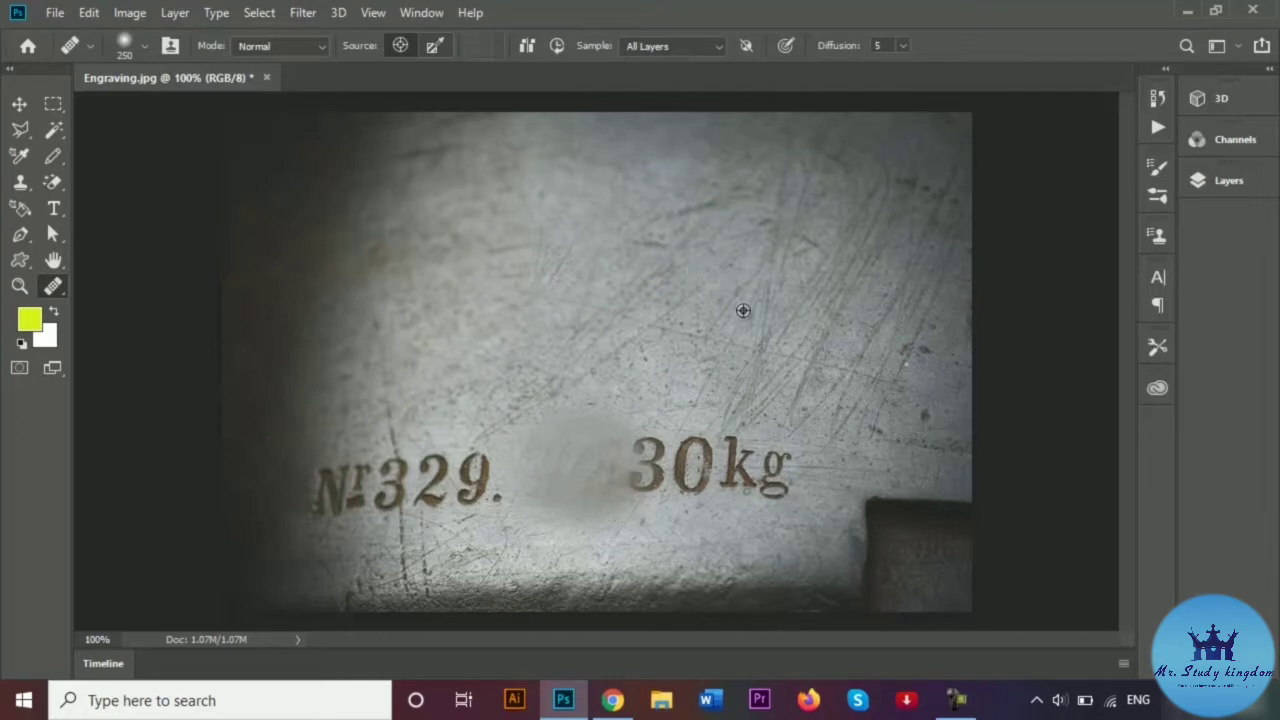
Try healing over the remaining "30kg" and "Nr 329." engraving from sampled metal areas, and undo all the healing strokes
{"action": "left_click", "coordinate": [747, 391], "text": "alt"}
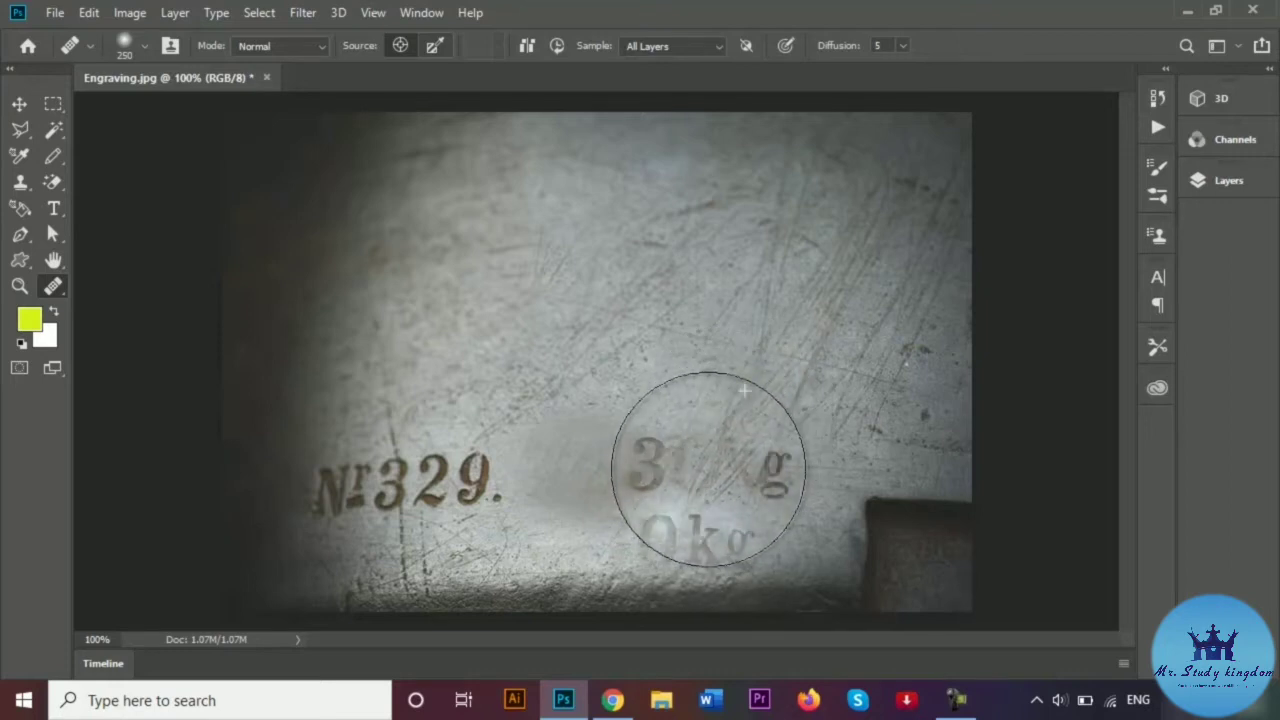
{"action": "left_click_drag", "start_coordinate": [709, 466], "coordinate": [668, 483]}
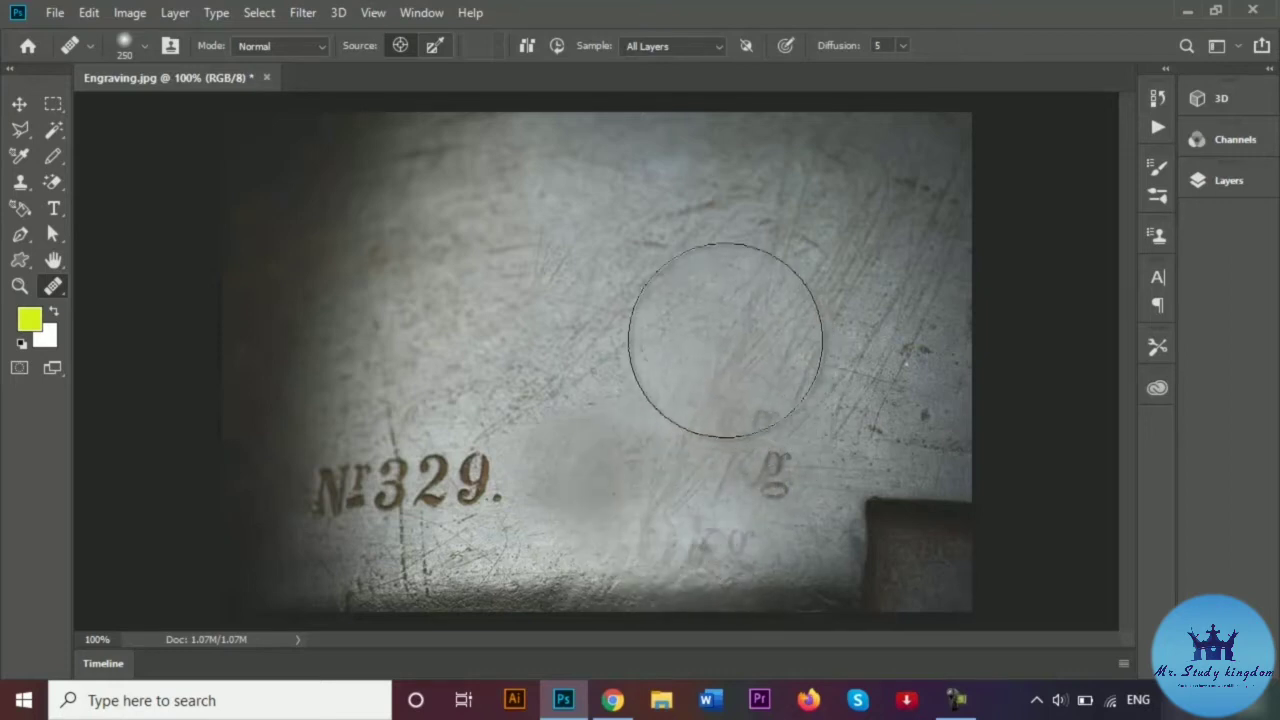
{"action": "left_click", "coordinate": [735, 306], "text": "alt"}
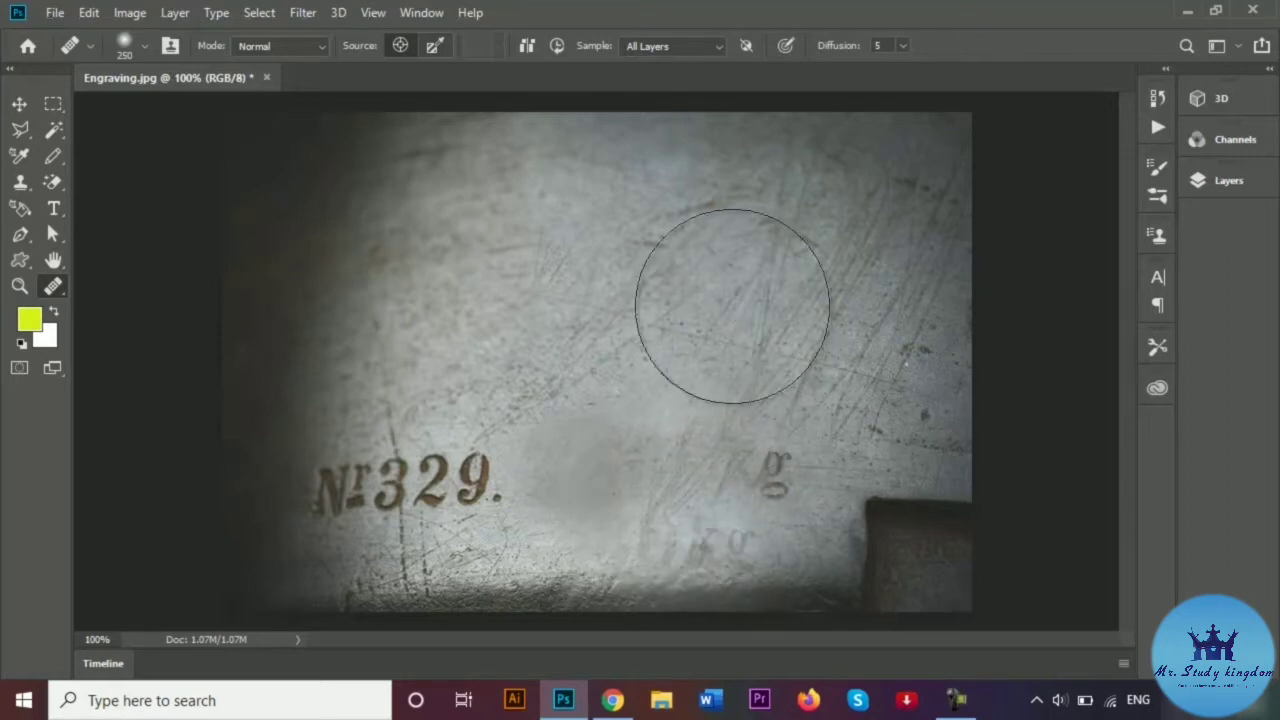
{"action": "left_click", "coordinate": [757, 507]}
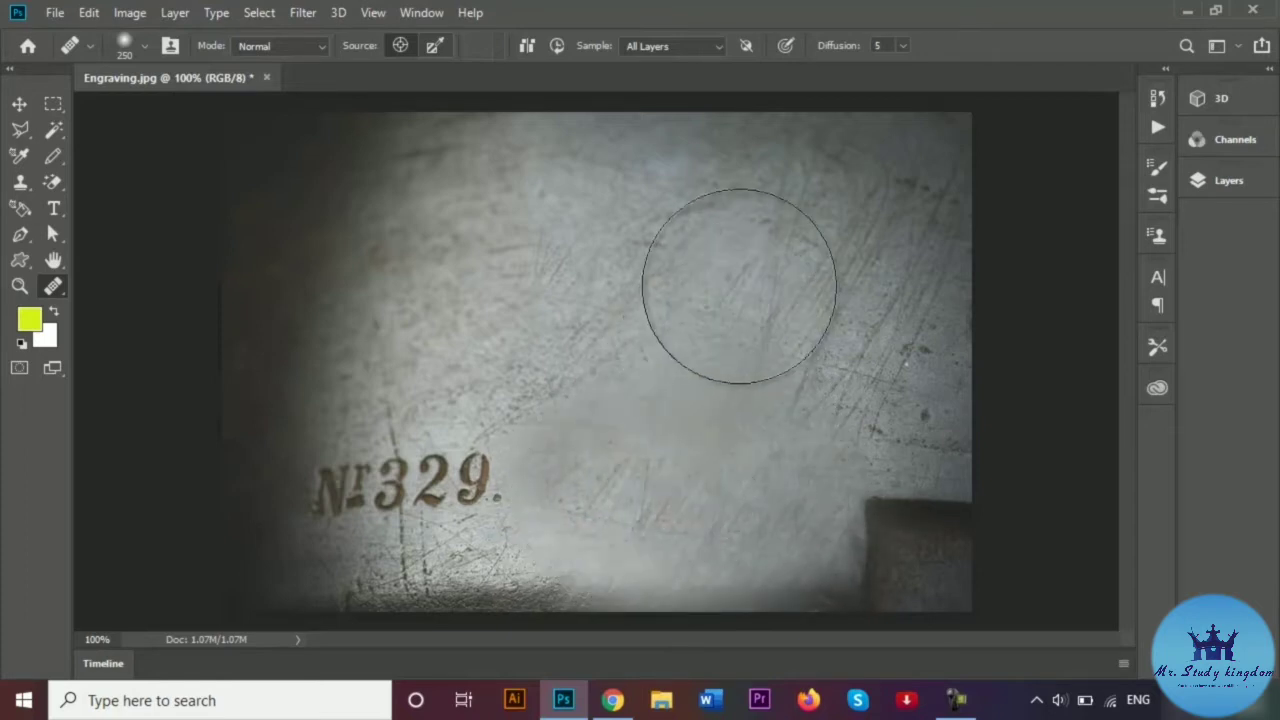
{"action": "mouse_move", "coordinate": [560, 533]}
{"action": "left_mouse_down"}
{"action": "mouse_move", "coordinate": [541, 531]}
{"action": "mouse_move", "coordinate": [497, 481]}
{"action": "mouse_move", "coordinate": [394, 486]}
{"action": "mouse_move", "coordinate": [354, 500]}
{"action": "mouse_move", "coordinate": [340, 524]}
{"action": "left_mouse_up"}
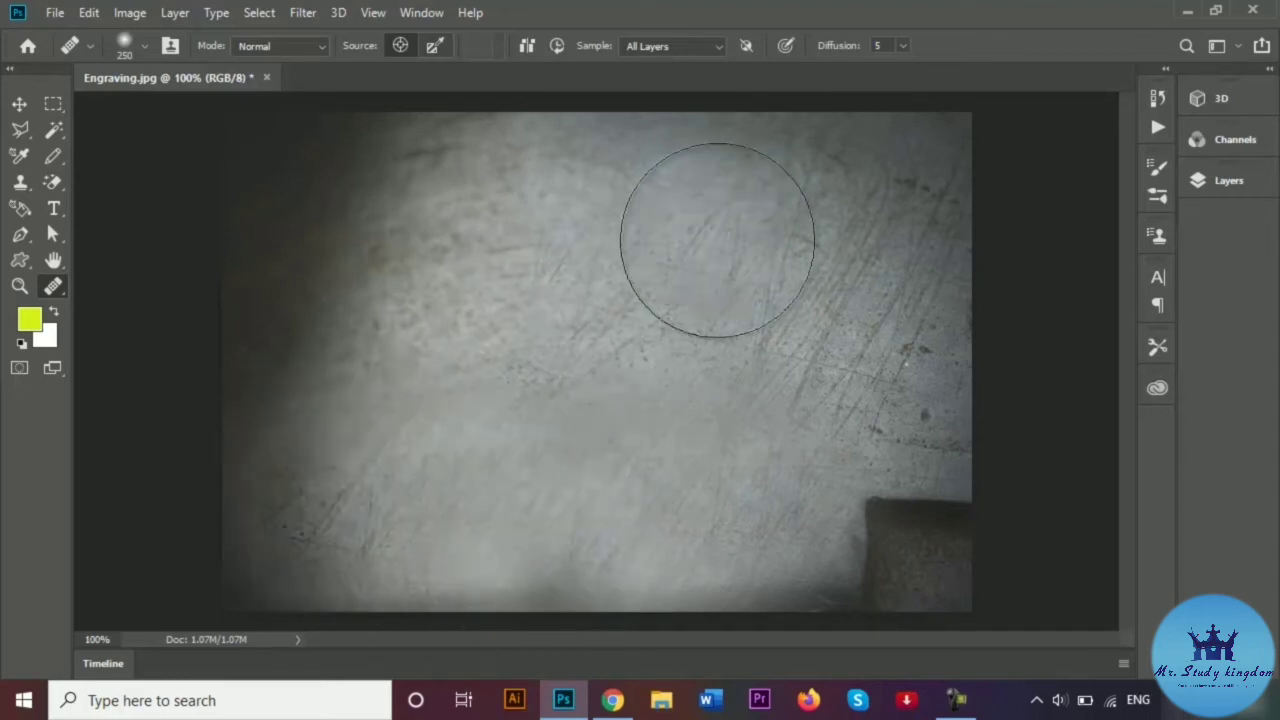
{"action": "key", "text": "ctrl+z"}
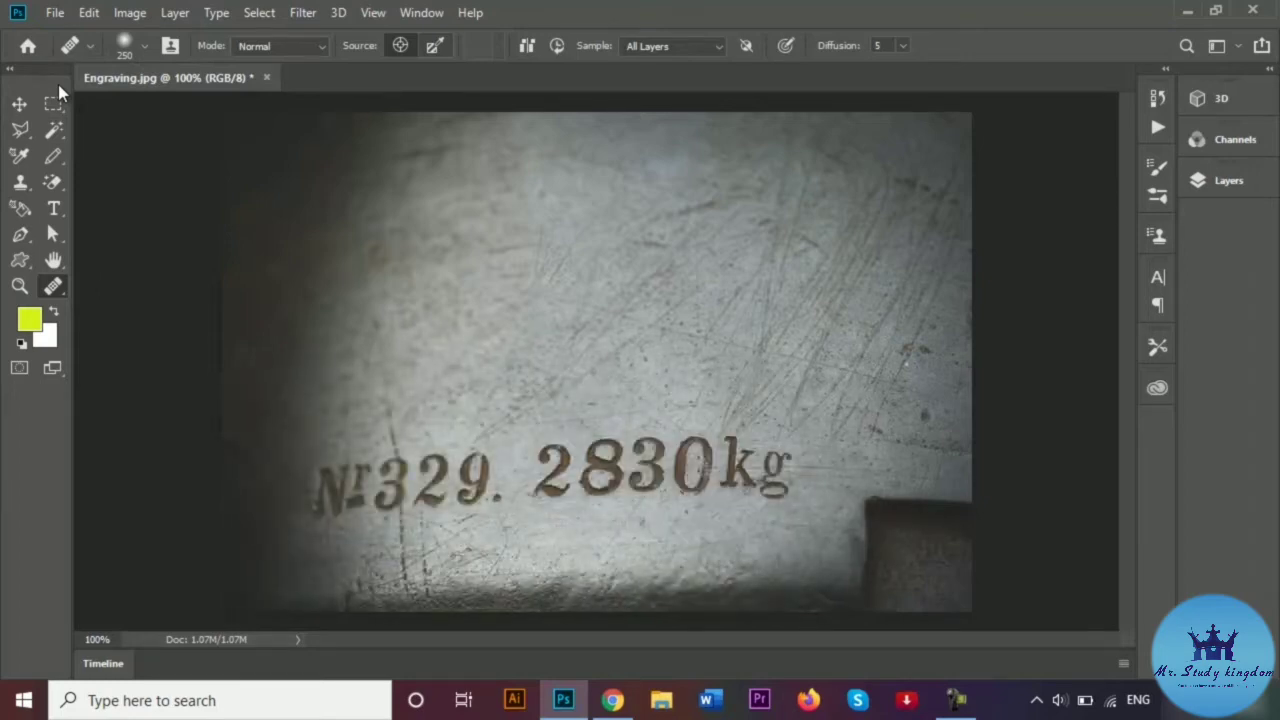
Activate the Spot Healing Brush Tool and enlarge its brush to 150 px
{"action": "left_click", "coordinate": [58, 300]}
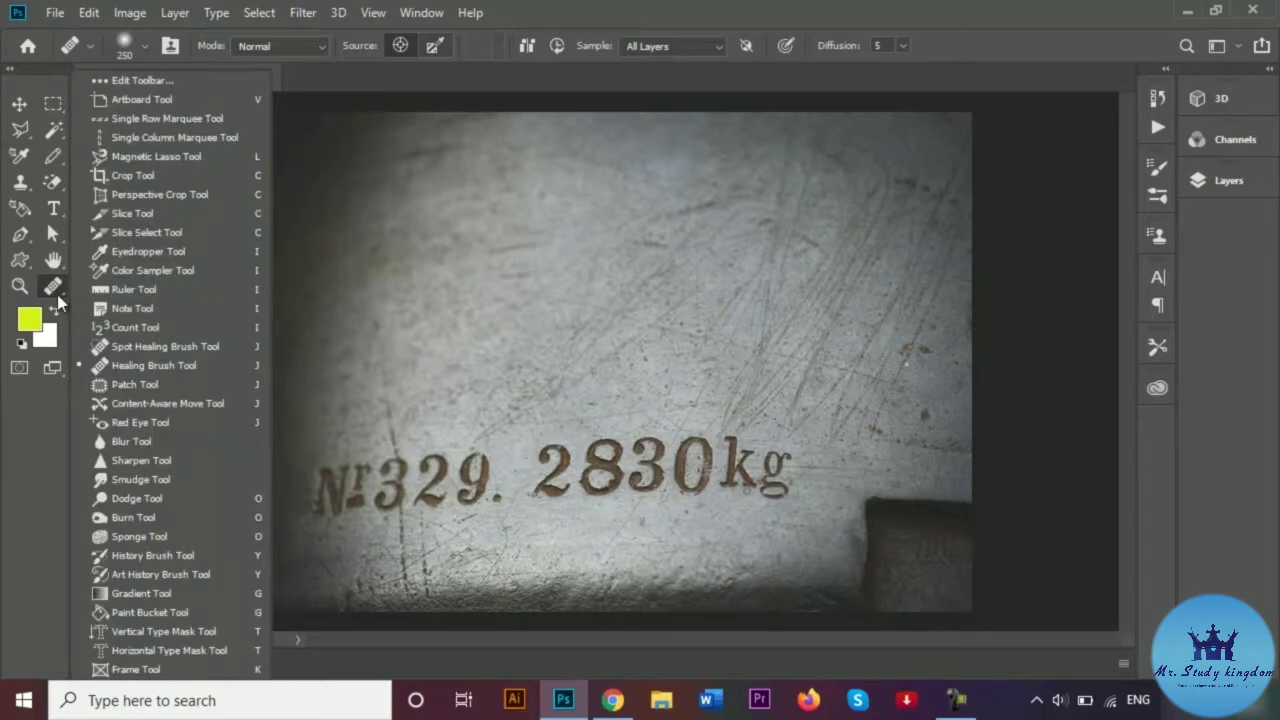
{"action": "left_click", "coordinate": [146, 349]}
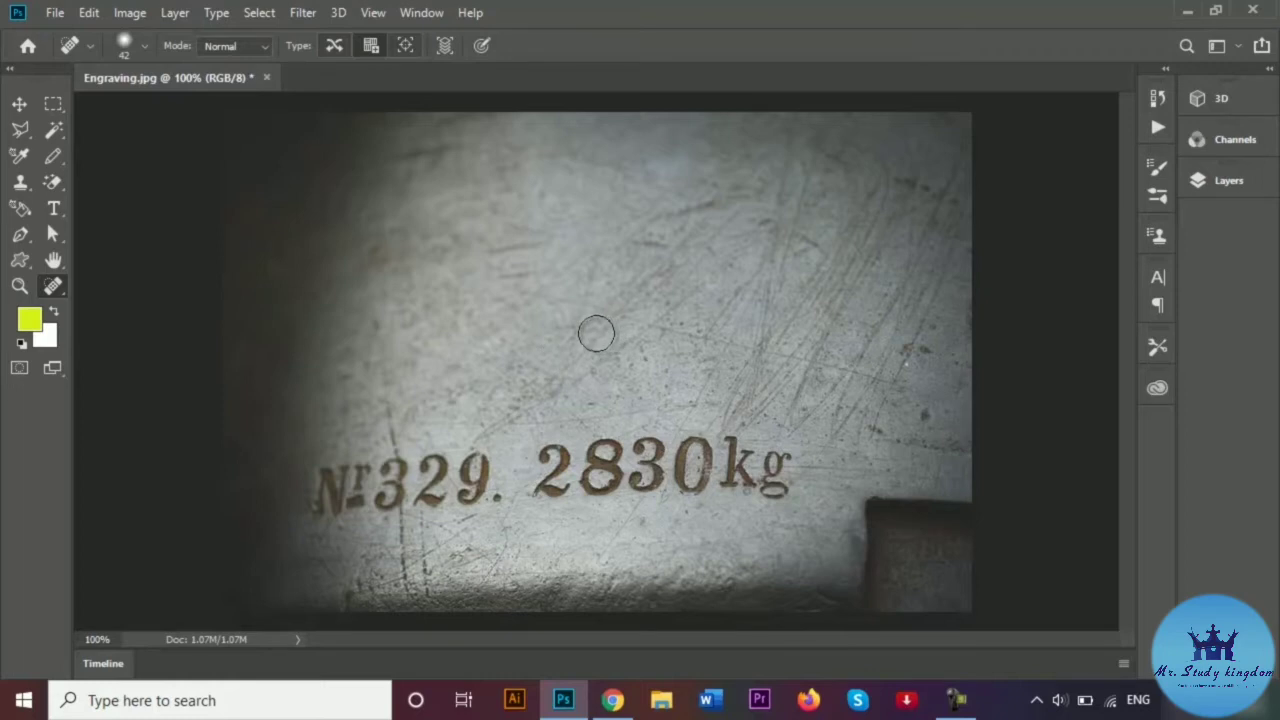
{"action": "key", "text": "bracketright"}
{"action": "key", "text": "bracketright"}
{"action": "key", "text": "bracketright"}
{"action": "key", "text": "bracketright"}
{"action": "key", "text": "bracketright"}
{"action": "key", "text": "bracketright"}
{"action": "key", "text": "bracketright"}
{"action": "key", "text": "bracketright"}
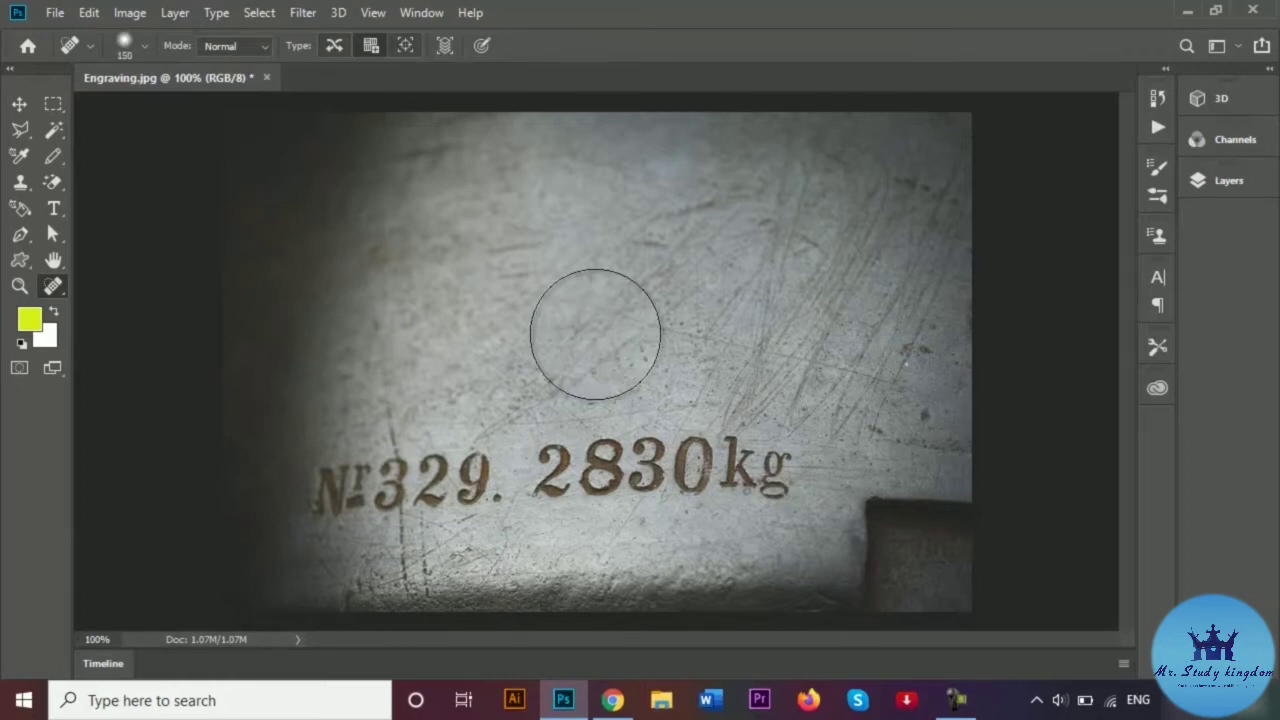
Try spot healing the metal above the engraving and the characters "0kg", and undo the stroke over the characters
{"action": "left_click", "coordinate": [577, 430], "text": "alt"}
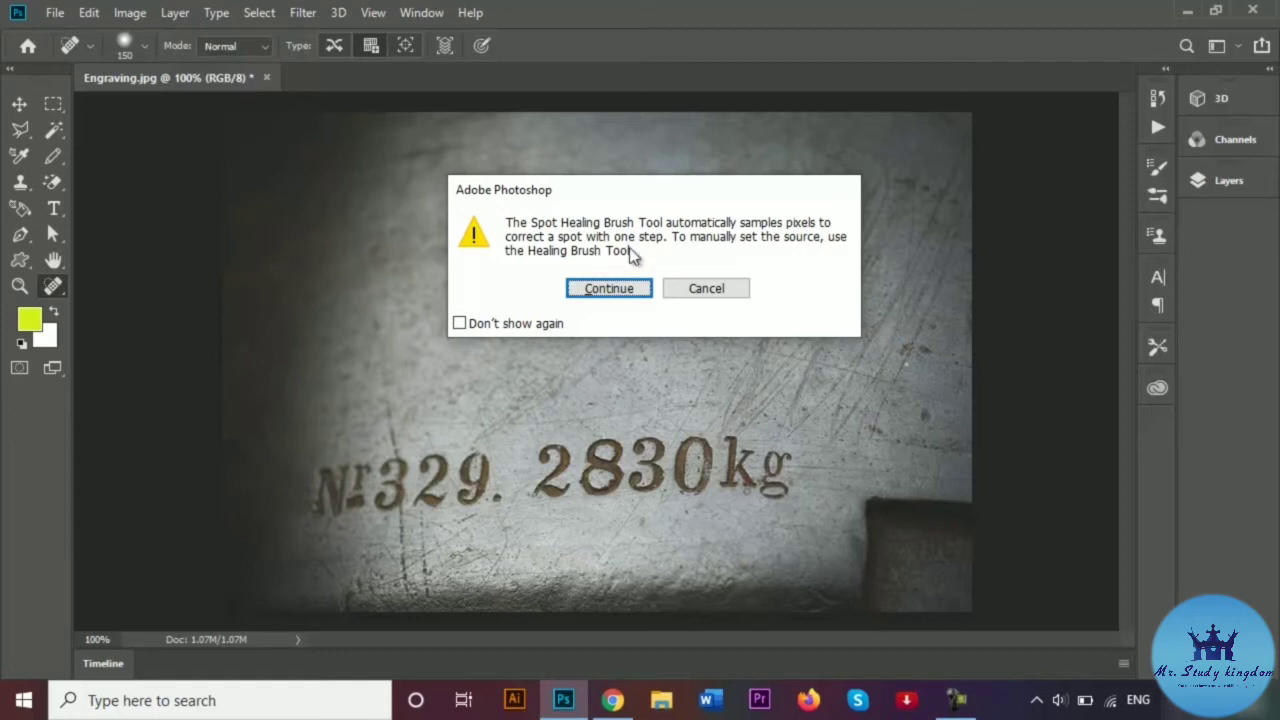
{"action": "left_click", "coordinate": [627, 290]}
{"action": "left_click_drag", "start_coordinate": [557, 300], "coordinate": [583, 305]}
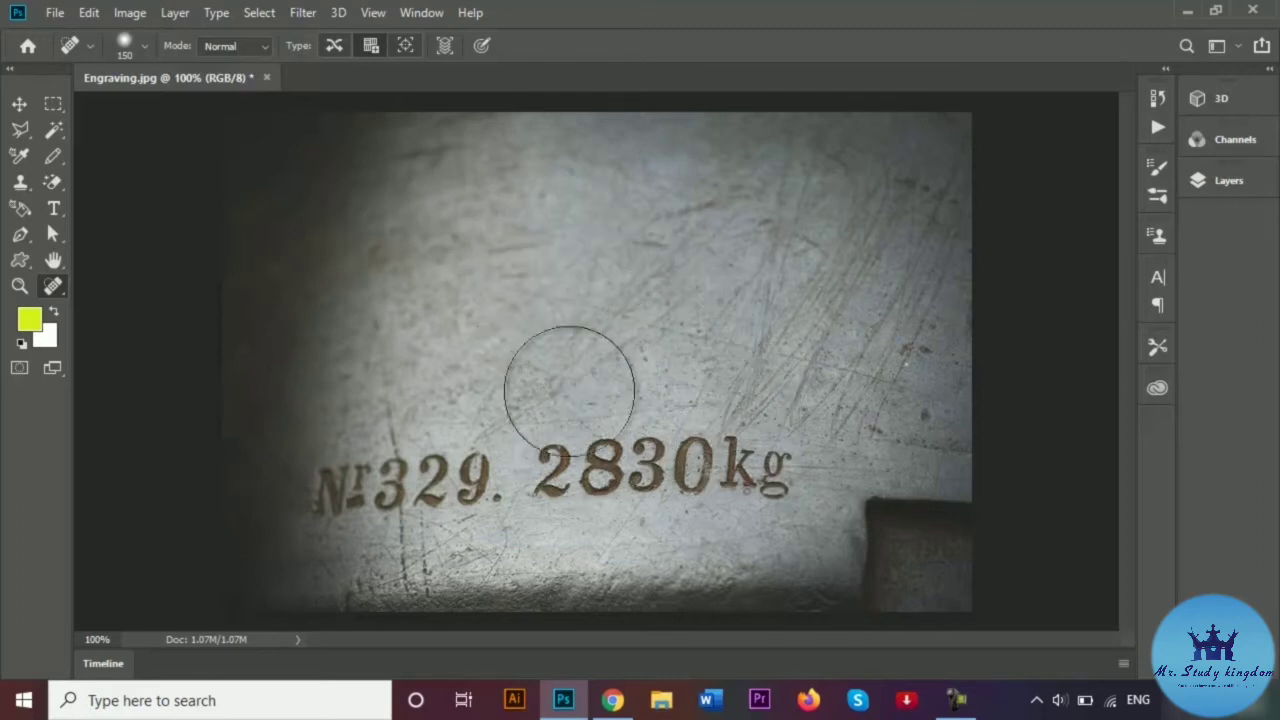
{"action": "mouse_move", "coordinate": [777, 494]}
{"action": "left_mouse_down"}
{"action": "mouse_move", "coordinate": [771, 457]}
{"action": "mouse_move", "coordinate": [710, 472]}
{"action": "left_mouse_up"}
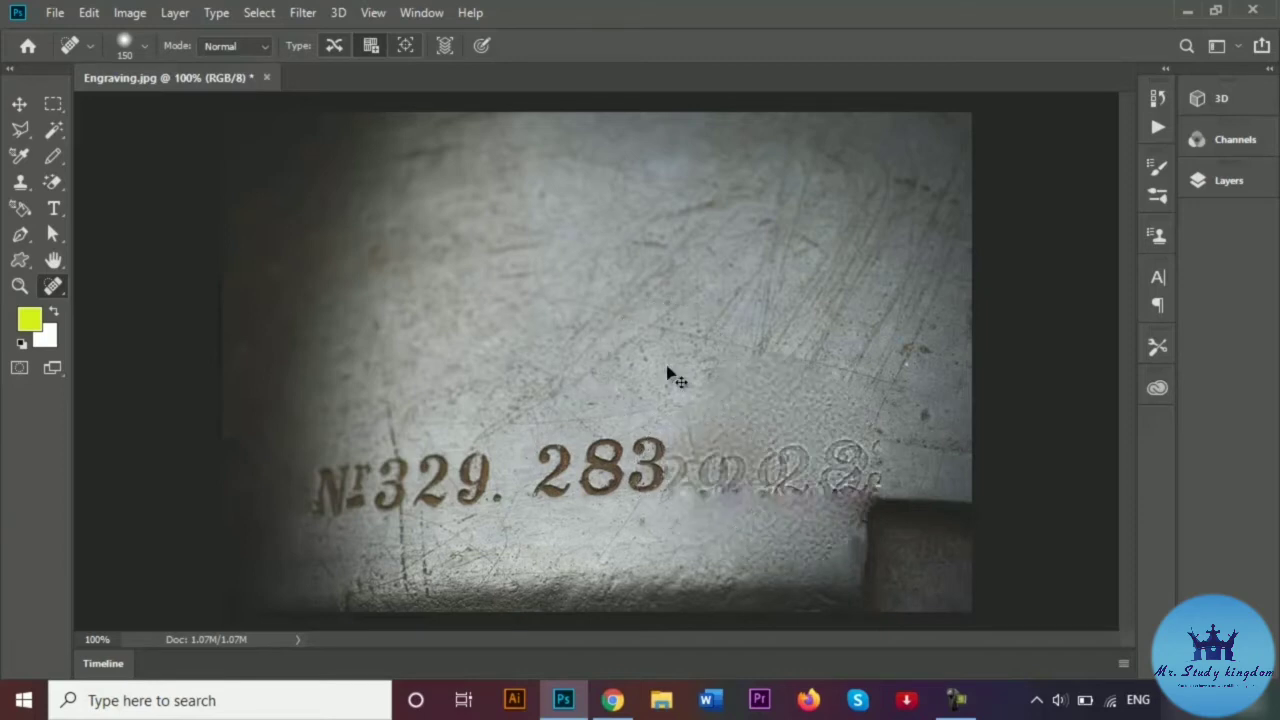
{"action": "key", "text": "ctrl+z"}
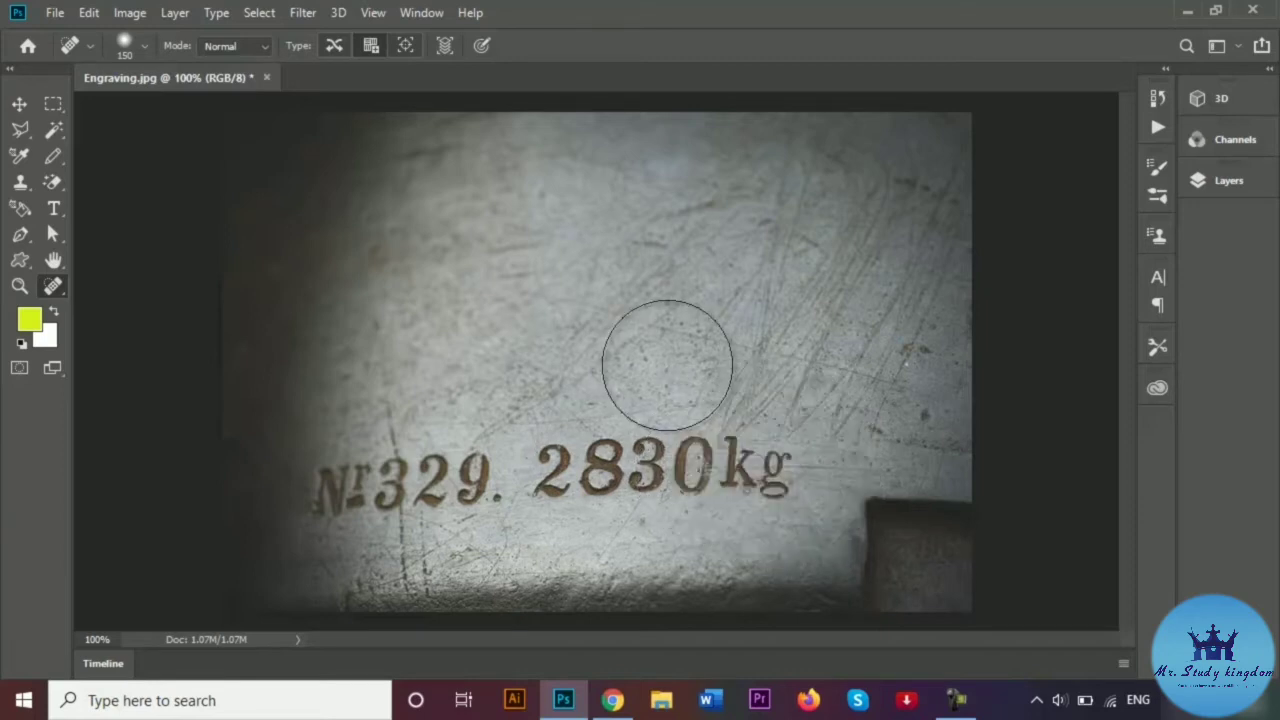
Reduce the Spot Healing Brush to 70 px and heal a small patch of scratched metal above "30kg"
{"action": "key", "text": "bracketleft"}
{"action": "key", "text": "bracketleft"}
{"action": "key", "text": "bracketleft"}
{"action": "key", "text": "bracketleft"}
{"action": "key", "text": "bracketleft"}
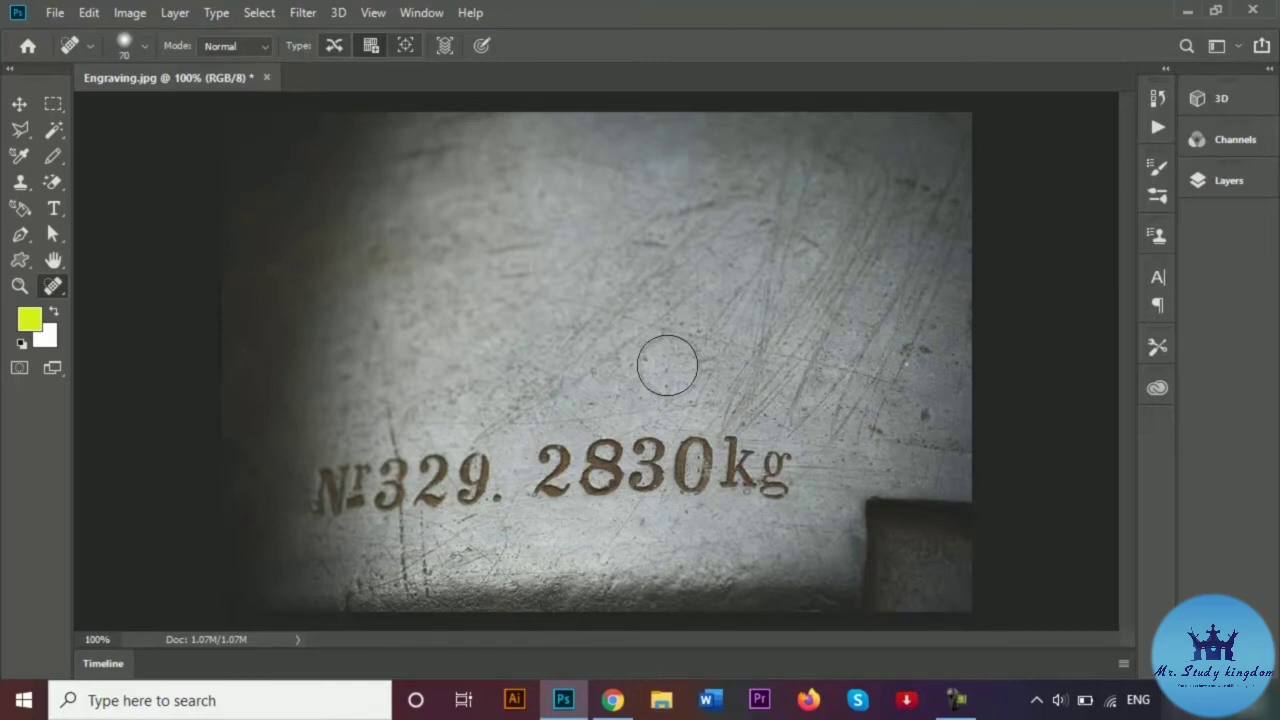
{"action": "left_click_drag", "start_coordinate": [674, 360], "coordinate": [704, 360]}
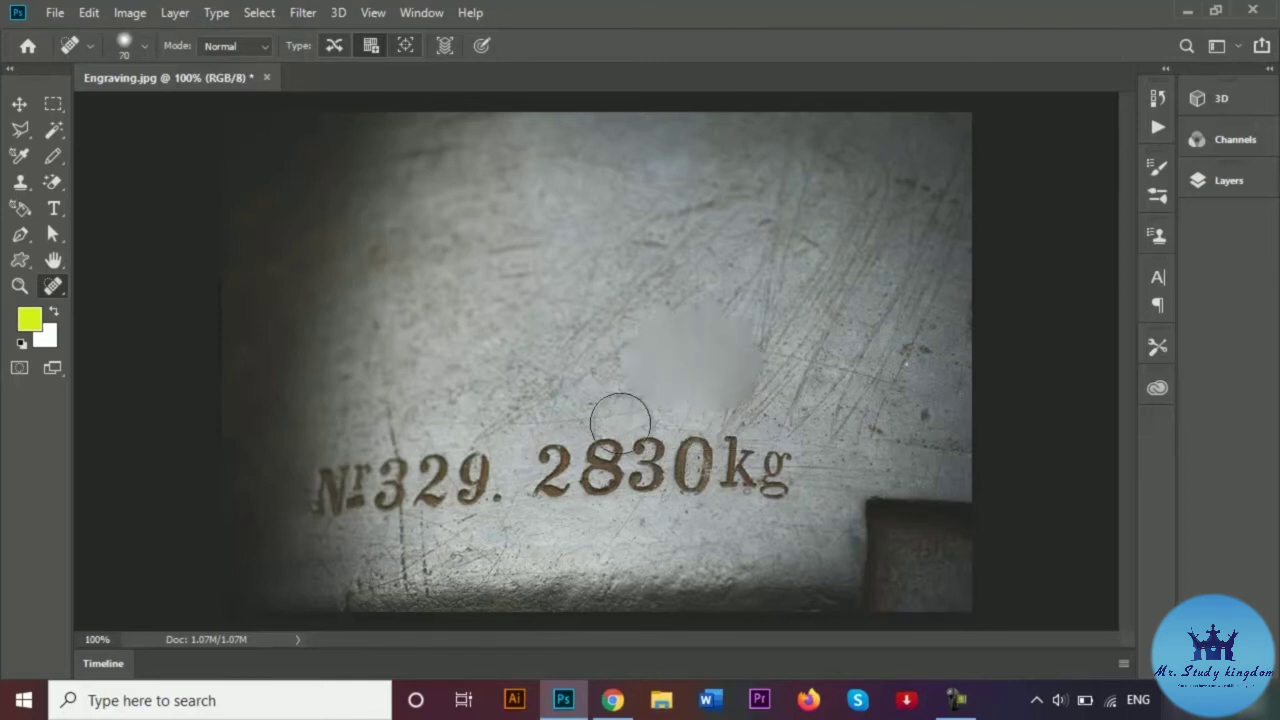
Spot heal over the engraved "2830kg" and "Nr 329." to remove the whole inscription
{"action": "mouse_move", "coordinate": [550, 437]}
{"action": "left_mouse_down"}
{"action": "mouse_move", "coordinate": [555, 490]}
{"action": "mouse_move", "coordinate": [607, 458]}
{"action": "mouse_move", "coordinate": [640, 478]}
{"action": "mouse_move", "coordinate": [663, 453]}
{"action": "mouse_move", "coordinate": [709, 471]}
{"action": "mouse_move", "coordinate": [739, 456]}
{"action": "mouse_move", "coordinate": [788, 476]}
{"action": "left_mouse_up"}
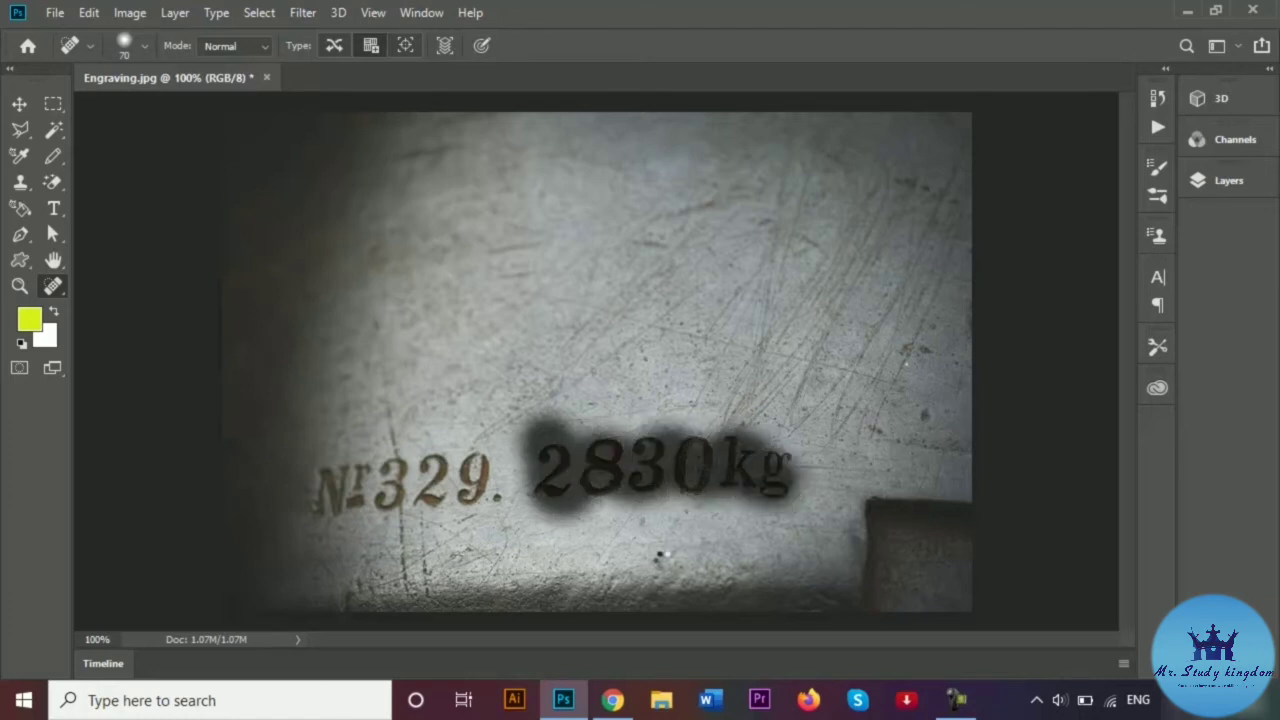
{"action": "left_click_drag", "start_coordinate": [565, 486], "coordinate": [785, 483]}
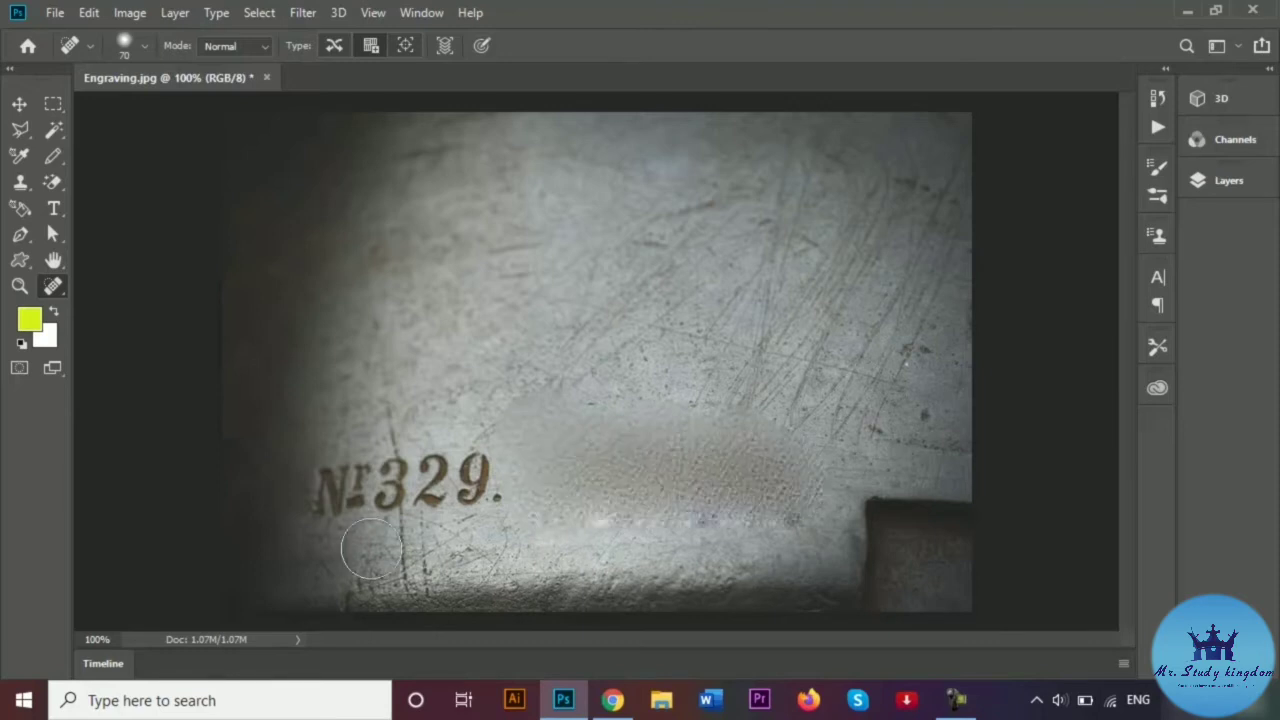
{"action": "left_click_drag", "start_coordinate": [500, 475], "coordinate": [310, 484]}
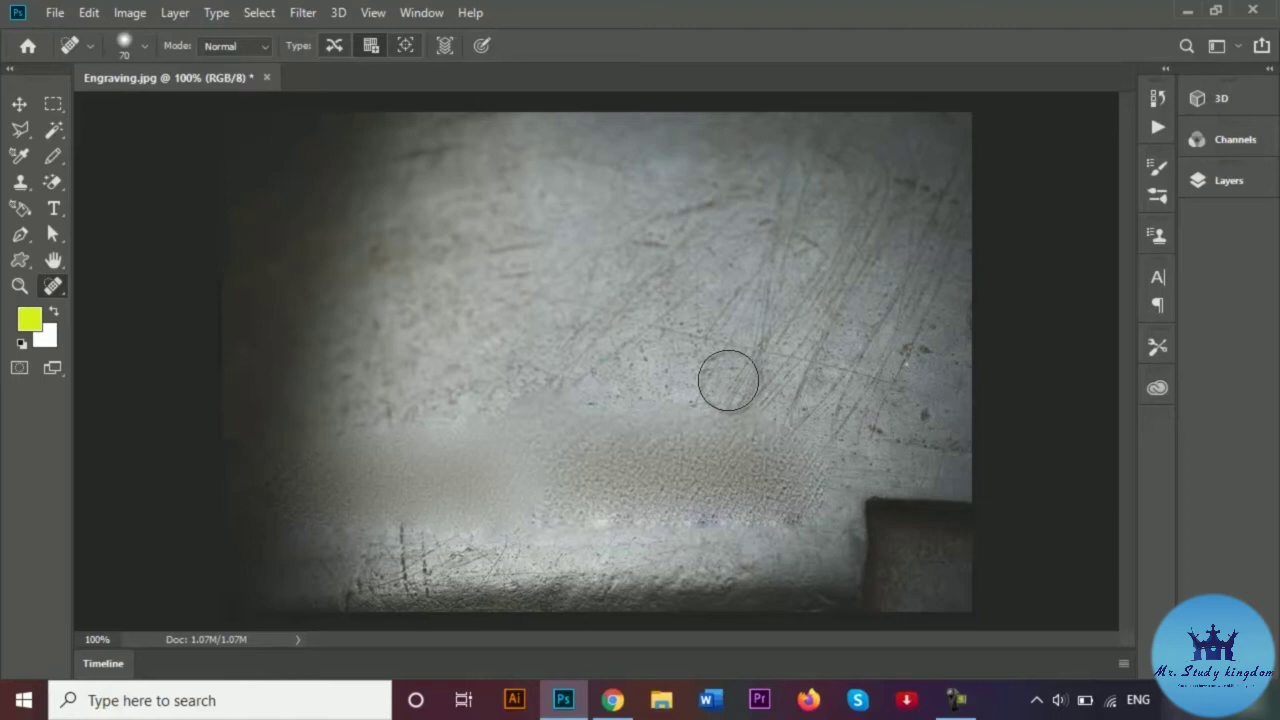
Lower the brush hardness to its minimum and spot heal the former inscription area and the scratched metal above it
{"action": "left_click", "coordinate": [144, 45]}
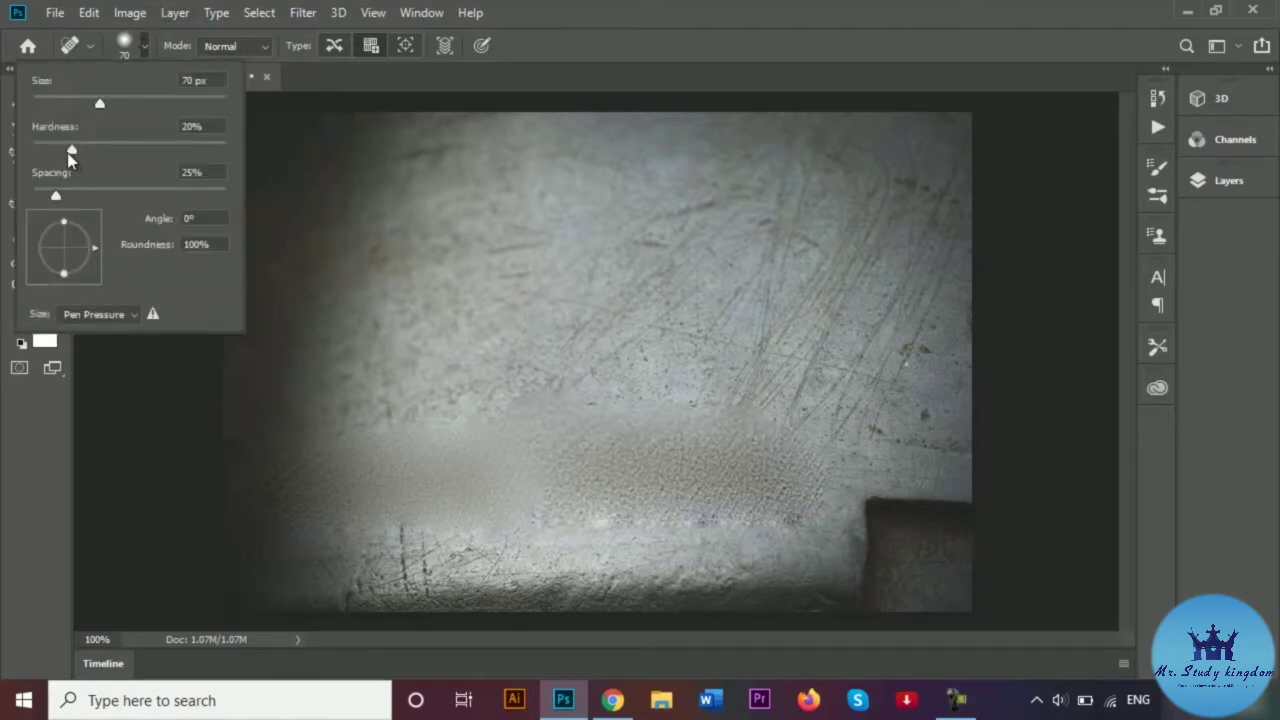
{"action": "left_click_drag", "start_coordinate": [71, 150], "coordinate": [15, 152]}
{"action": "mouse_move", "coordinate": [429, 431]}
{"action": "left_mouse_down"}
{"action": "mouse_move", "coordinate": [417, 480]}
{"action": "mouse_move", "coordinate": [378, 525]}
{"action": "left_mouse_up"}
{"action": "mouse_move", "coordinate": [620, 268]}
{"action": "left_mouse_down"}
{"action": "mouse_move", "coordinate": [577, 465]}
{"action": "mouse_move", "coordinate": [795, 465]}
{"action": "left_mouse_up"}
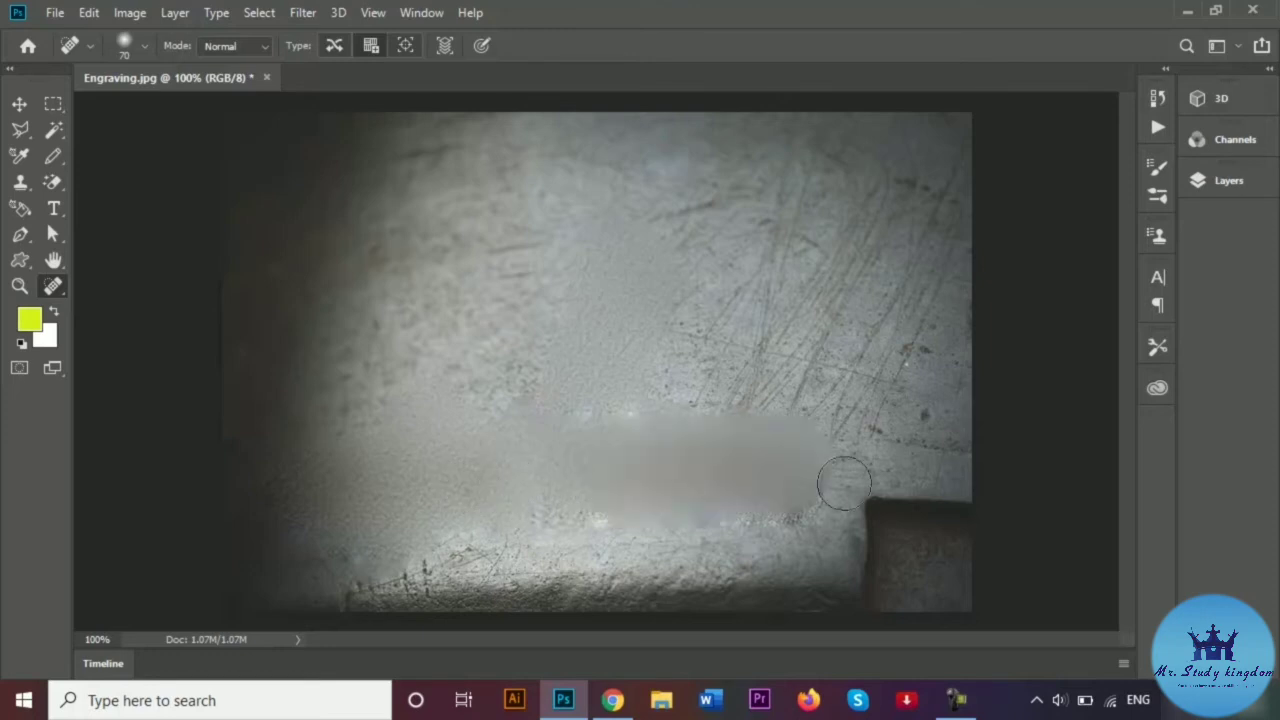
{"action": "left_click", "coordinate": [536, 427]}
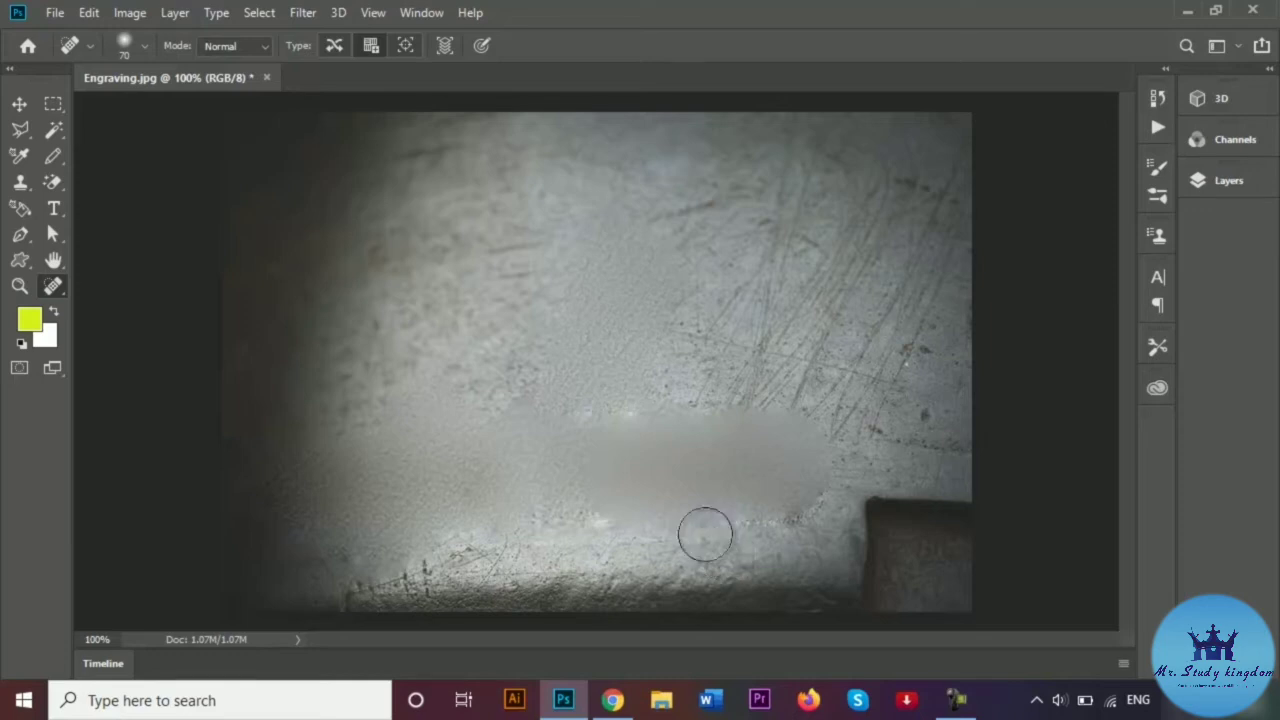
Activate the Patch Tool
{"action": "right_click", "coordinate": [57, 293]}
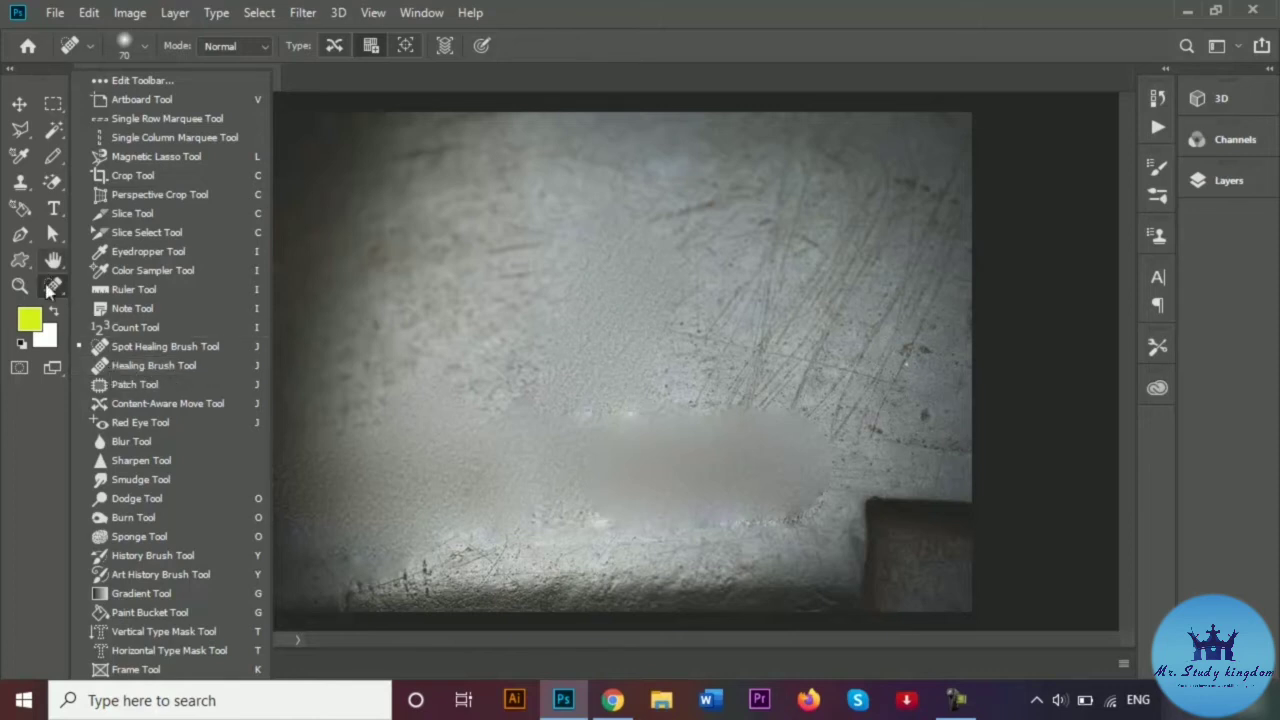
{"action": "left_click", "coordinate": [112, 363]}
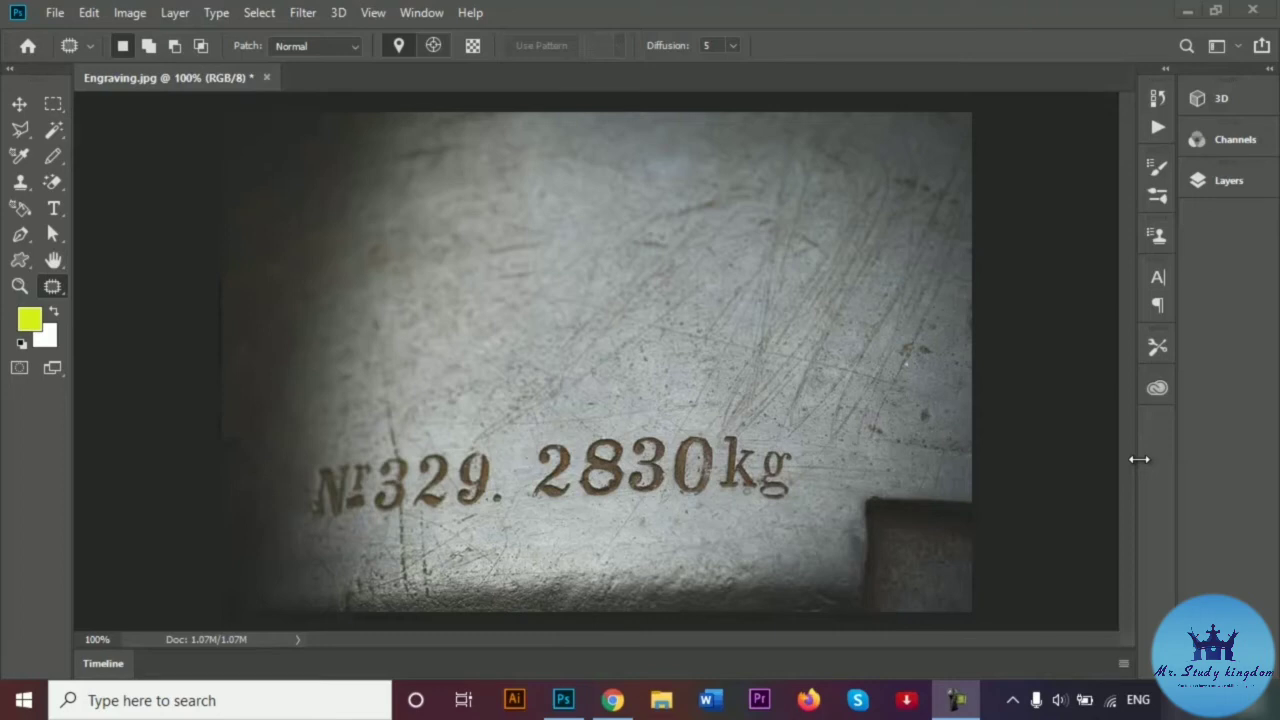
Outline the engraved "2830kg" with the Patch Tool, replace it with the metal texture directly above, and clear the selection
{"action": "left_click", "coordinate": [19, 106]}
{"action": "key", "text": "ctrl+0"}
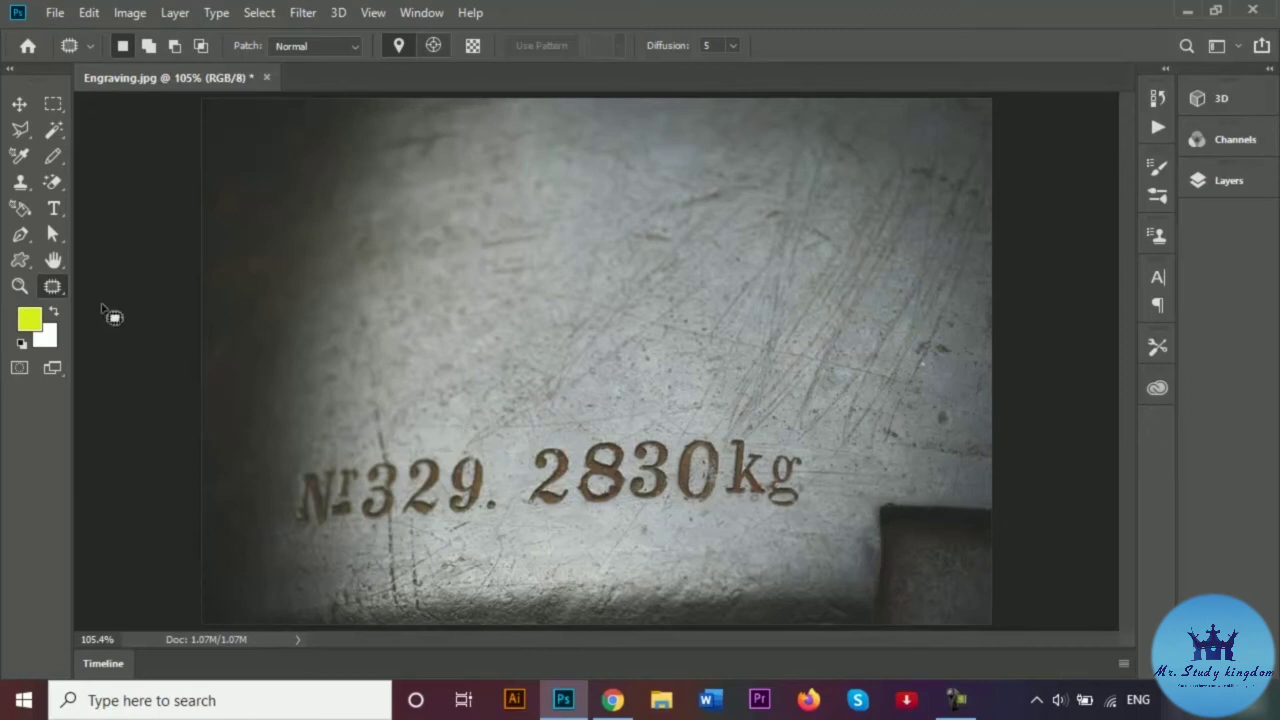
{"action": "left_click", "coordinate": [54, 288]}
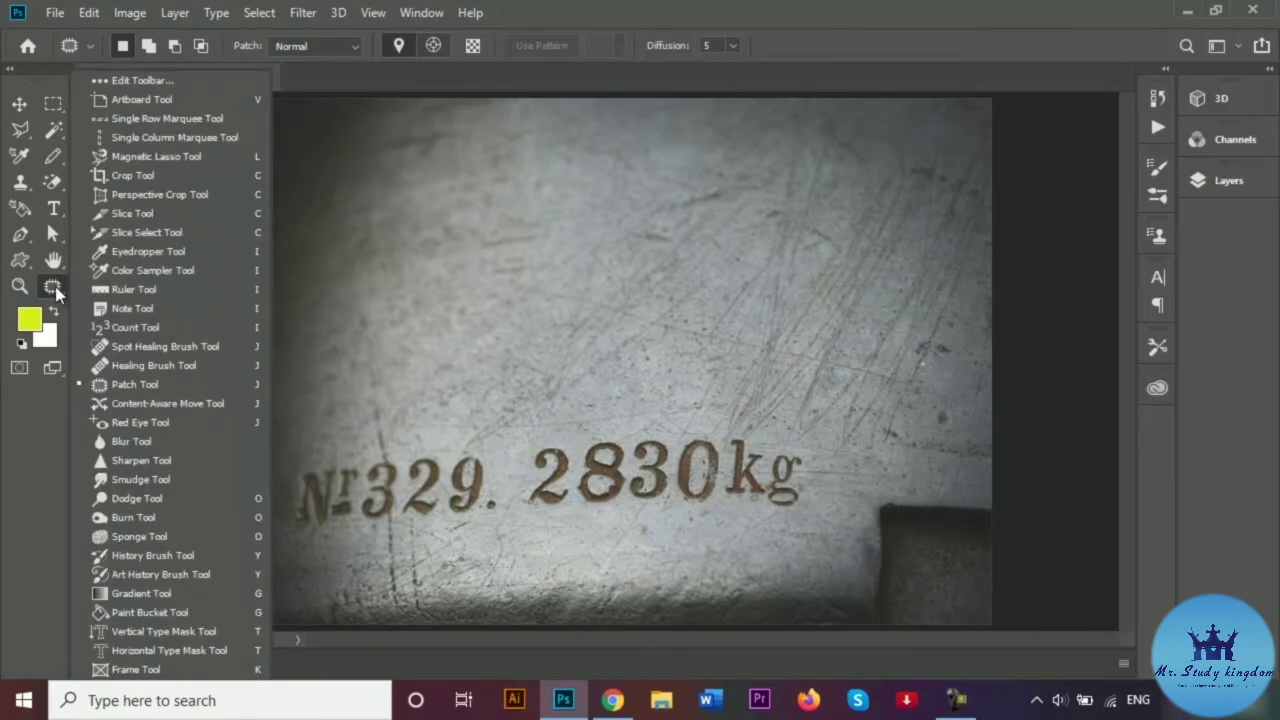
{"action": "left_click", "coordinate": [115, 386]}
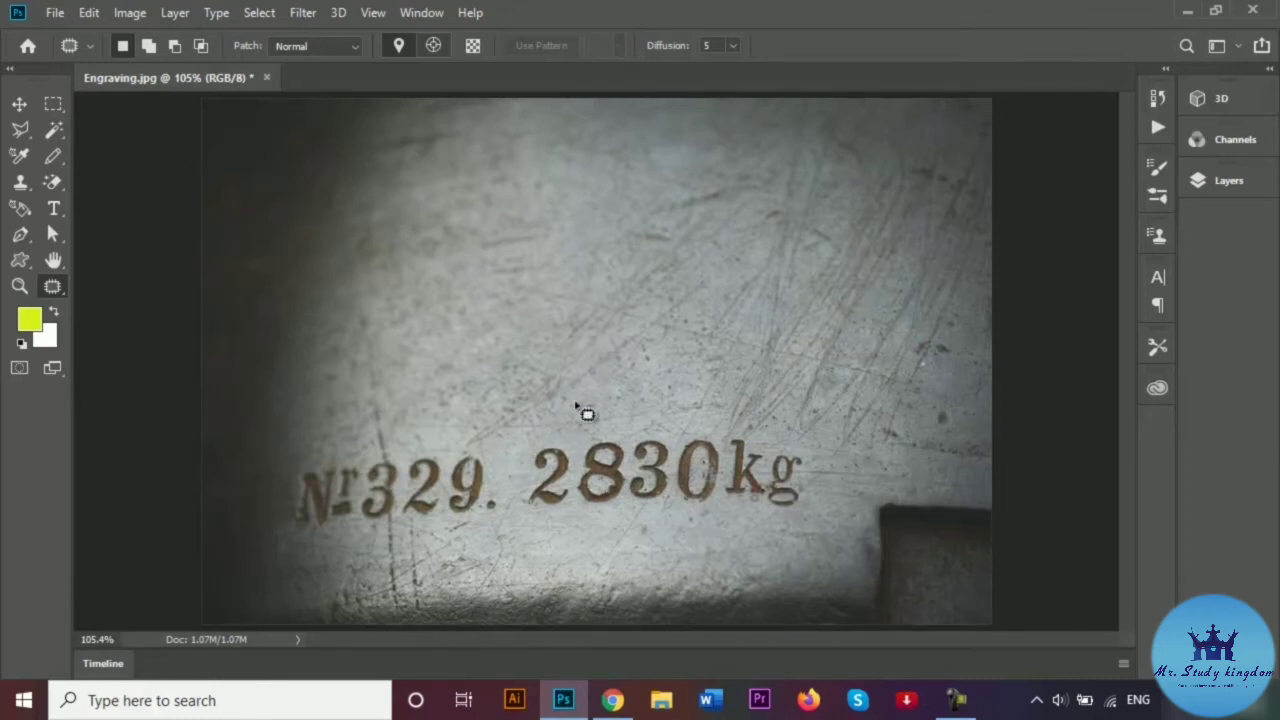
{"action": "mouse_move", "coordinate": [522, 481]}
{"action": "left_mouse_down"}
{"action": "mouse_move", "coordinate": [566, 428]}
{"action": "mouse_move", "coordinate": [697, 422]}
{"action": "mouse_move", "coordinate": [771, 431]}
{"action": "mouse_move", "coordinate": [807, 452]}
{"action": "mouse_move", "coordinate": [819, 494]}
{"action": "mouse_move", "coordinate": [786, 527]}
{"action": "mouse_move", "coordinate": [592, 532]}
{"action": "mouse_move", "coordinate": [514, 515]}
{"action": "mouse_move", "coordinate": [534, 460]}
{"action": "left_mouse_up"}
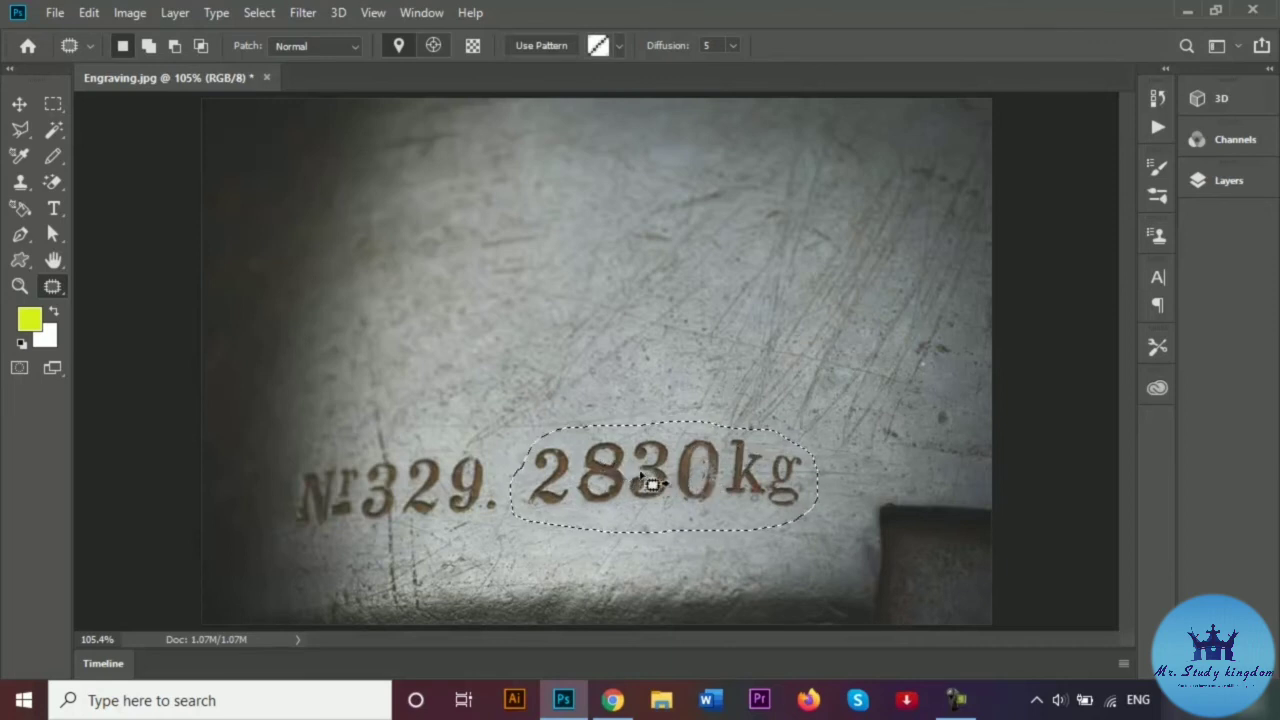
{"action": "left_click_drag", "start_coordinate": [648, 480], "coordinate": [672, 368]}
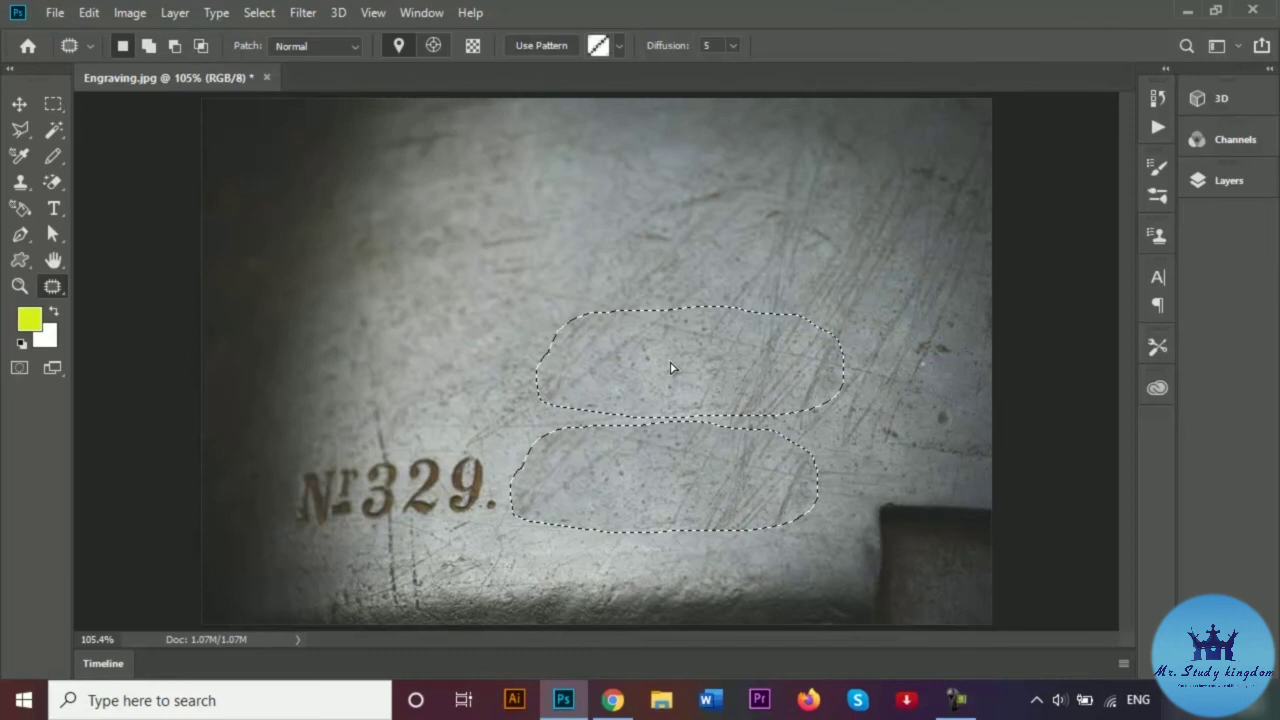
{"action": "mouse_move", "coordinate": [672, 368]}
{"action": "left_mouse_down"}
{"action": "mouse_move", "coordinate": [611, 366]}
{"action": "mouse_move", "coordinate": [649, 365]}
{"action": "left_mouse_up"}
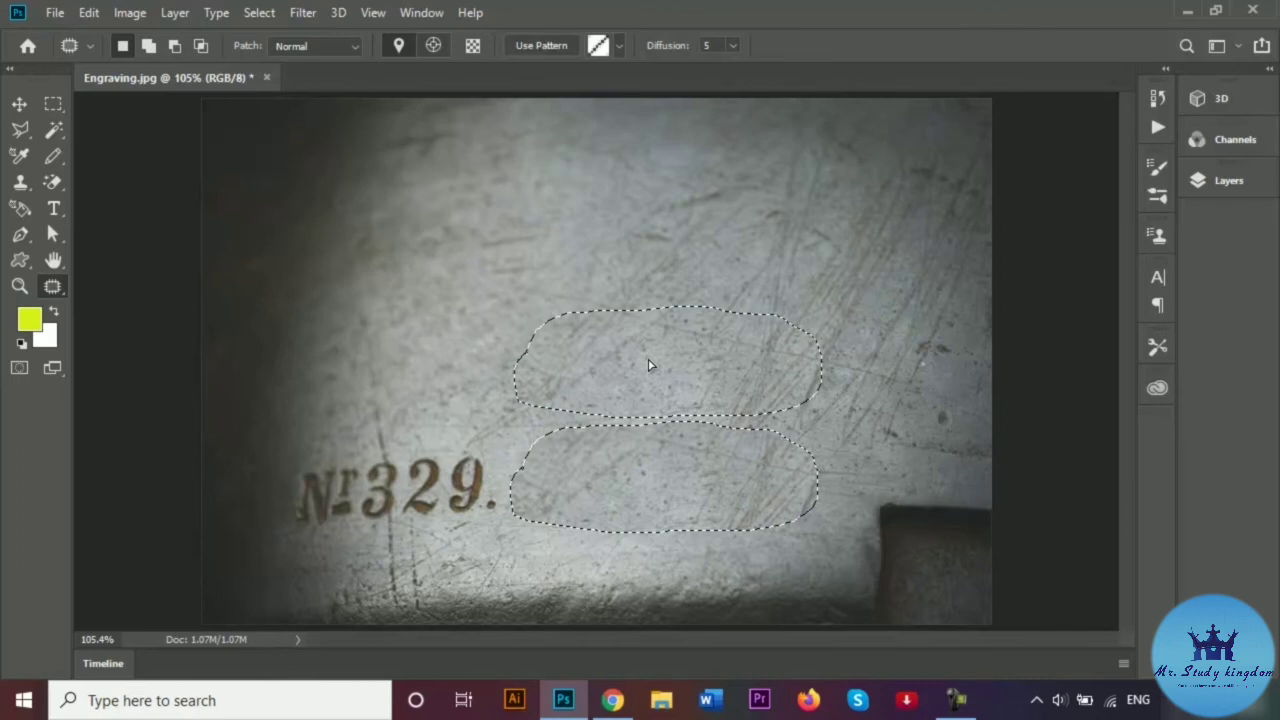
{"action": "mouse_move", "coordinate": [649, 365]}
{"action": "left_mouse_down"}
{"action": "mouse_move", "coordinate": [646, 457]}
{"action": "mouse_move", "coordinate": [654, 349]}
{"action": "mouse_move", "coordinate": [660, 363]}
{"action": "left_mouse_up"}
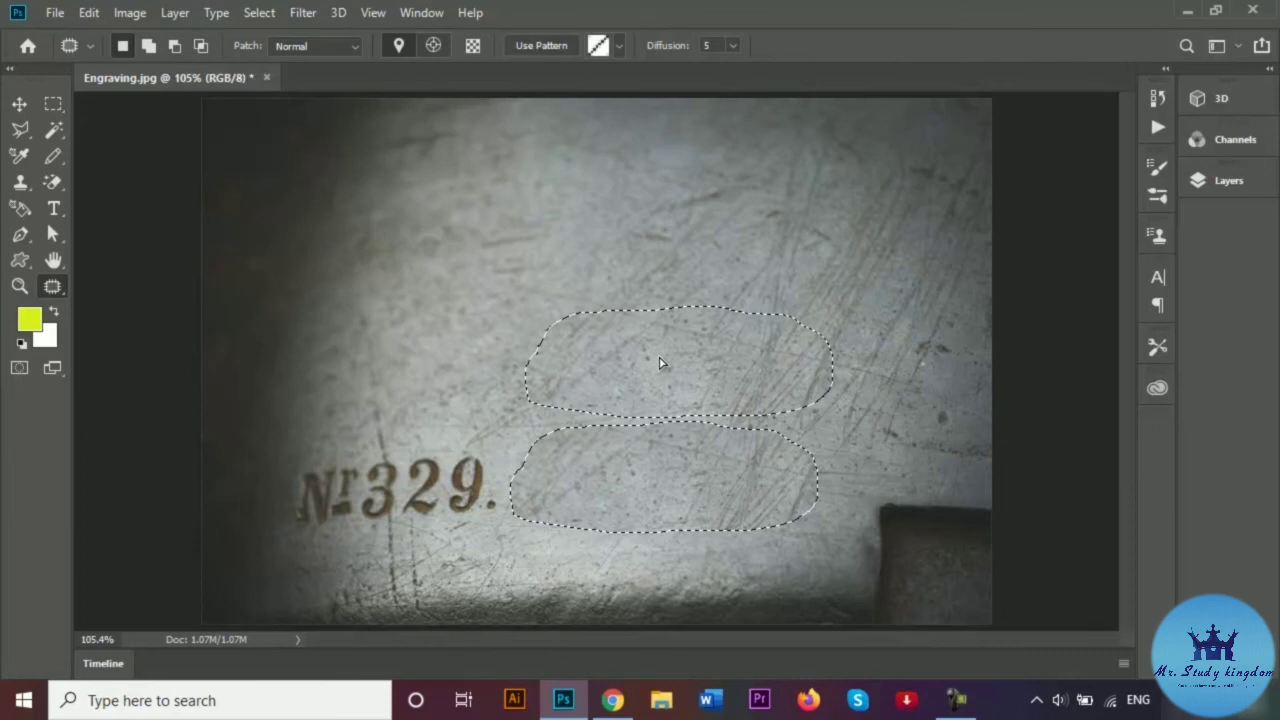
{"action": "left_click_drag", "start_coordinate": [660, 363], "coordinate": [660, 363]}
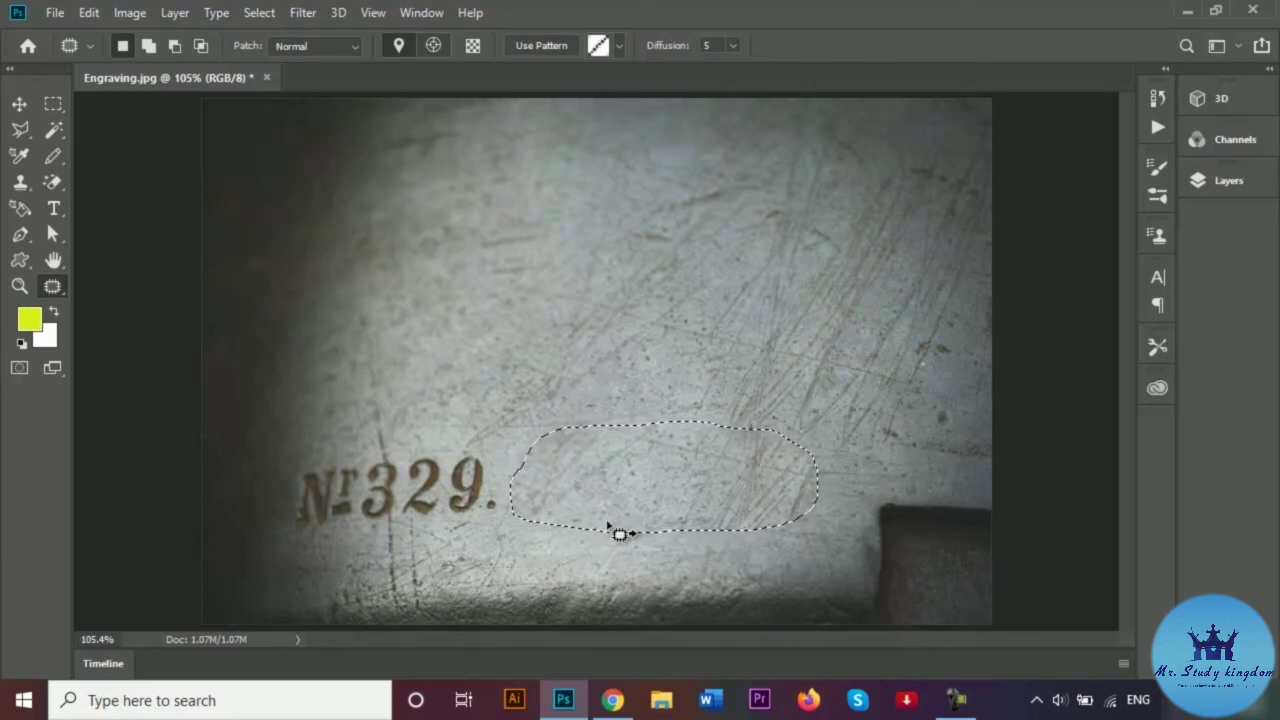
{"action": "key", "text": "ctrl+d"}
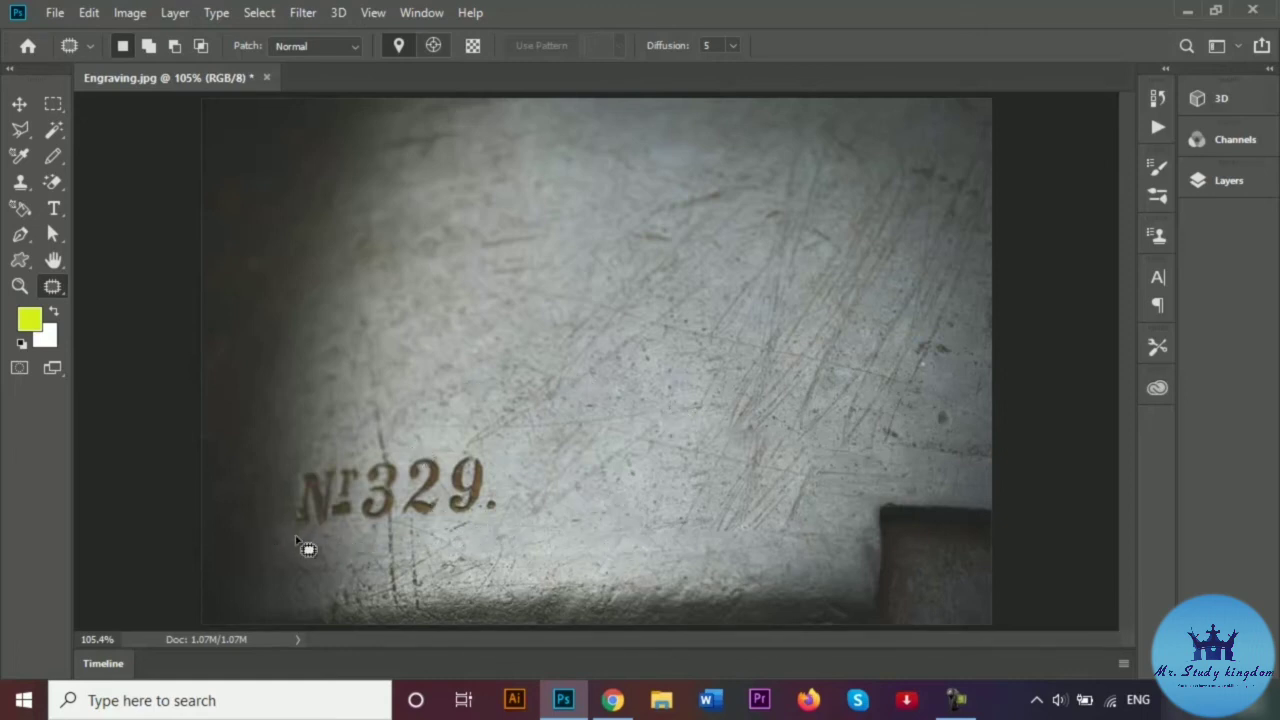
Outline the engraved "Nr 329." and patch it with the metal surface just above, then deselect
{"action": "mouse_move", "coordinate": [296, 537]}
{"action": "left_mouse_down"}
{"action": "mouse_move", "coordinate": [500, 523]}
{"action": "mouse_move", "coordinate": [523, 493]}
{"action": "mouse_move", "coordinate": [476, 446]}
{"action": "mouse_move", "coordinate": [364, 446]}
{"action": "mouse_move", "coordinate": [280, 471]}
{"action": "mouse_move", "coordinate": [271, 500]}
{"action": "mouse_move", "coordinate": [310, 542]}
{"action": "left_mouse_up"}
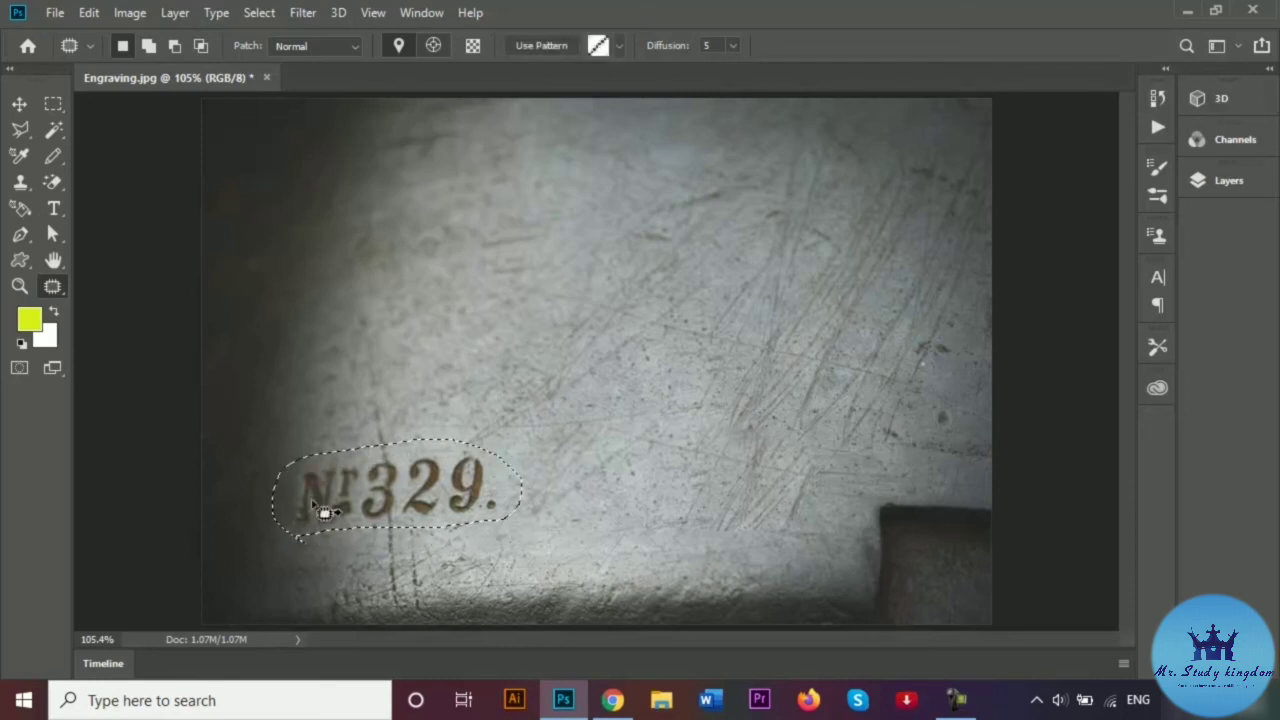
{"action": "left_click_drag", "start_coordinate": [317, 462], "coordinate": [307, 378]}
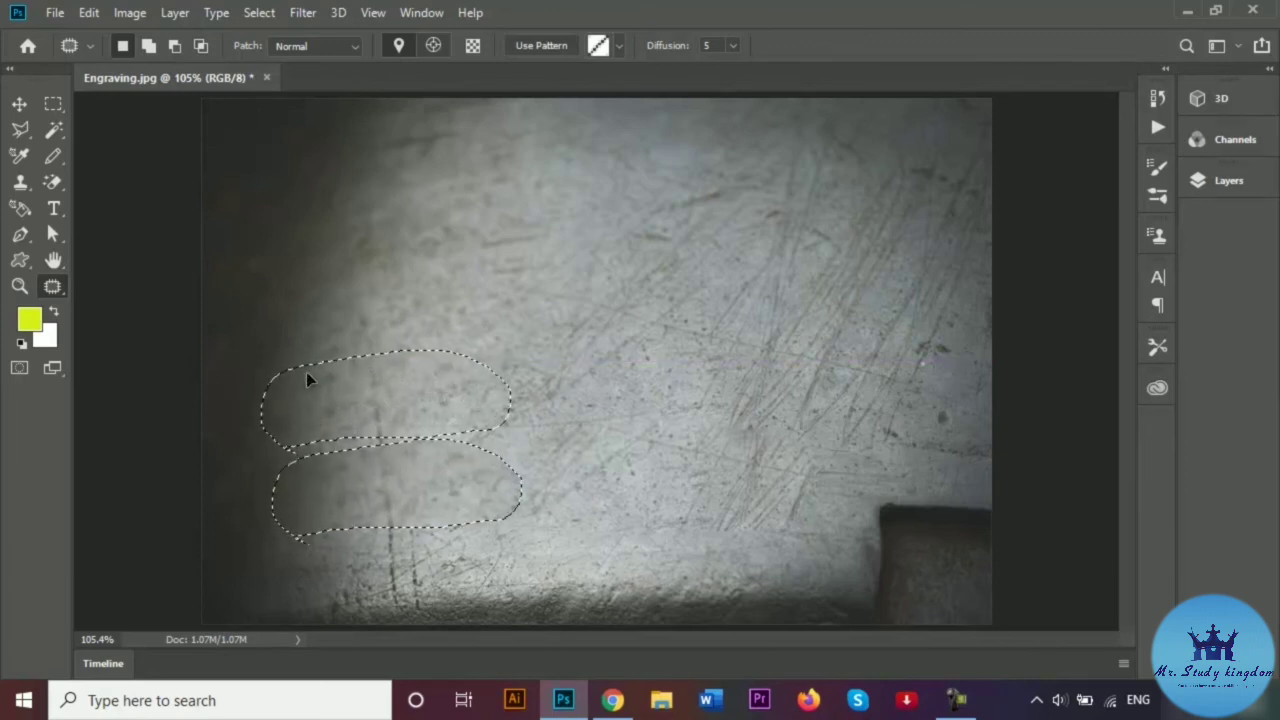
{"action": "left_click_drag", "start_coordinate": [309, 373], "coordinate": [360, 379]}
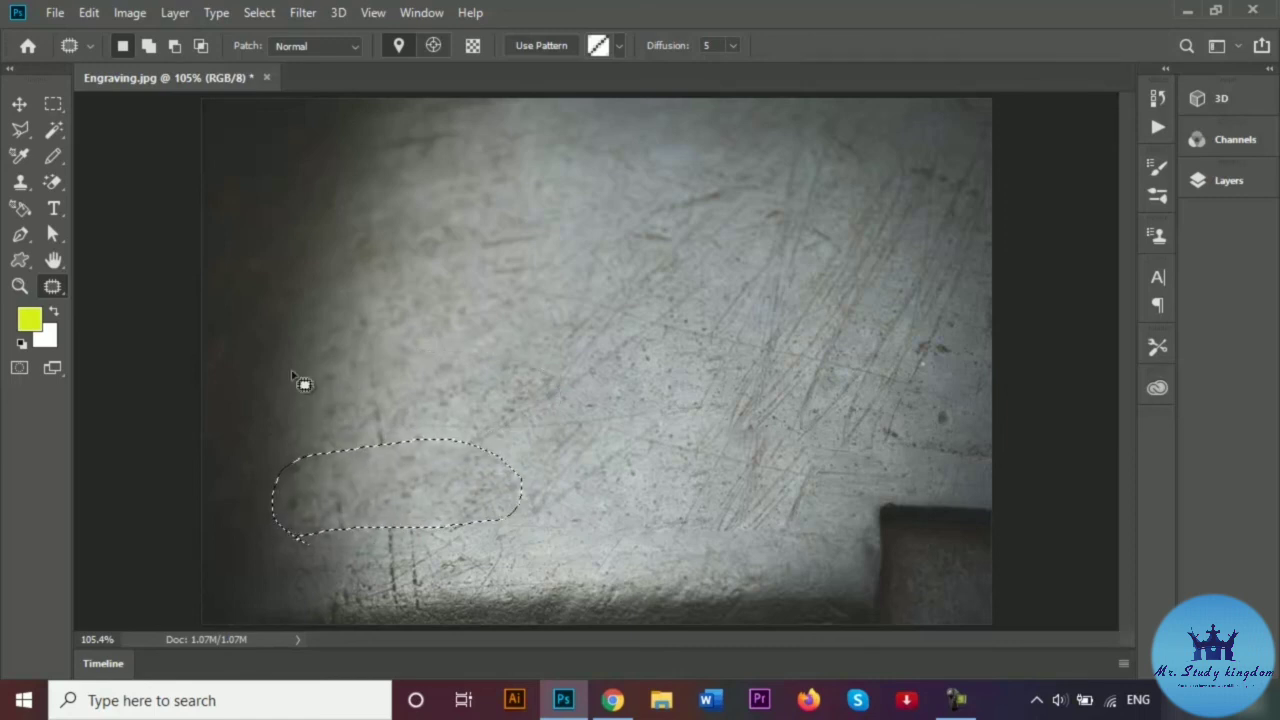
{"action": "key", "text": "ctrl+d"}
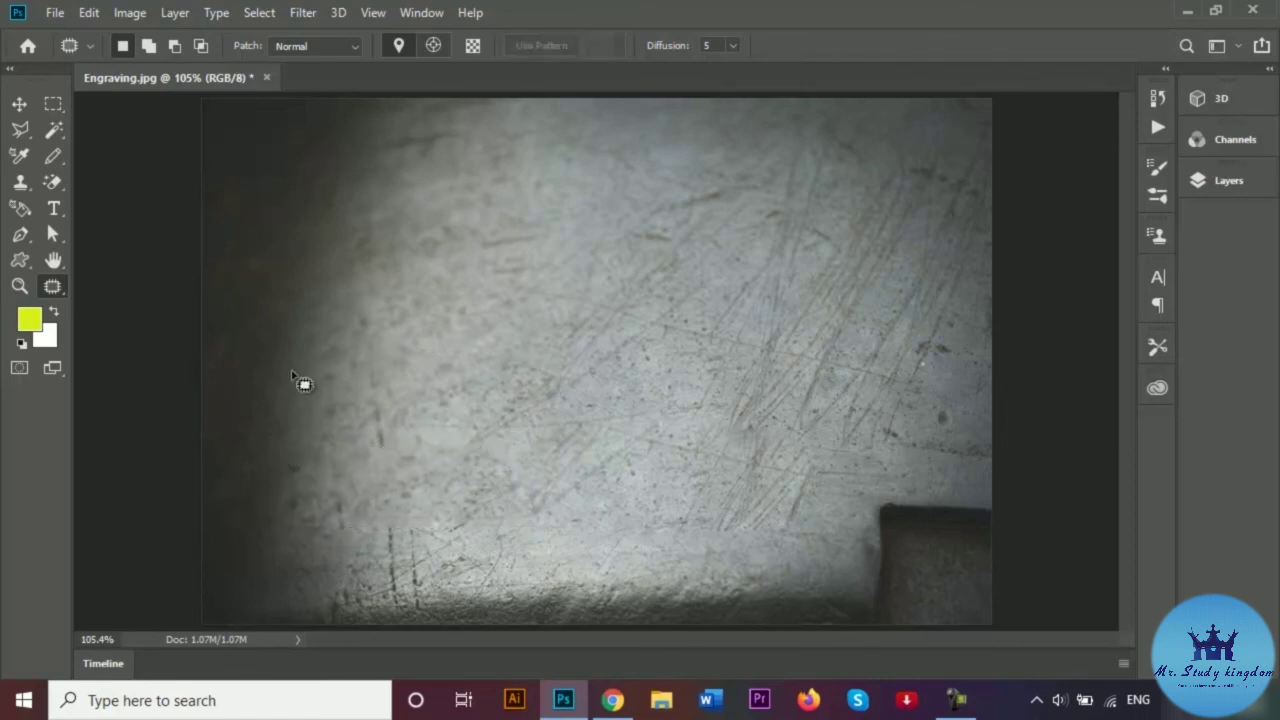